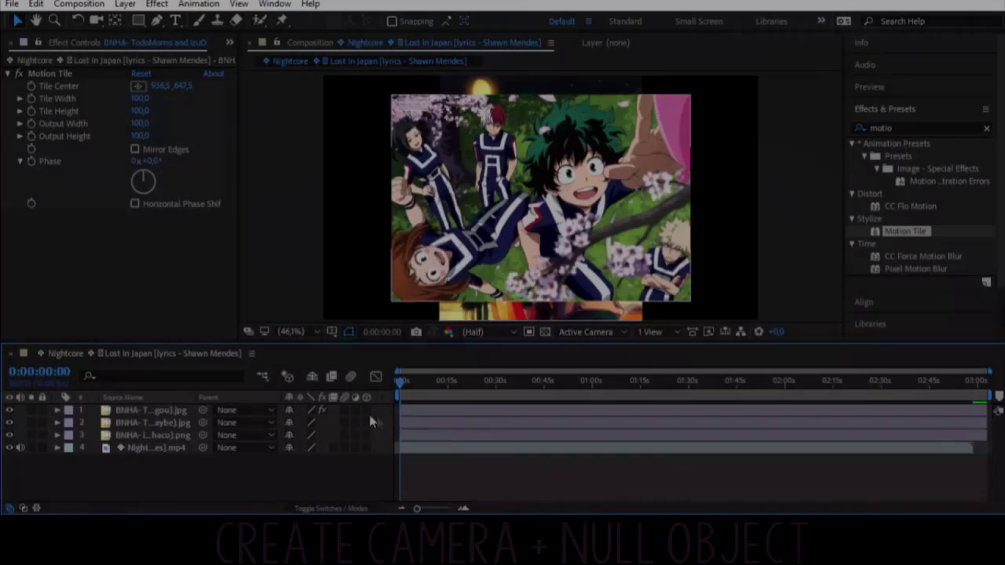
Add a new Camera 1 layer to the composition with its default settings.
right_click(378, 240)
mouse_move(449, 245)
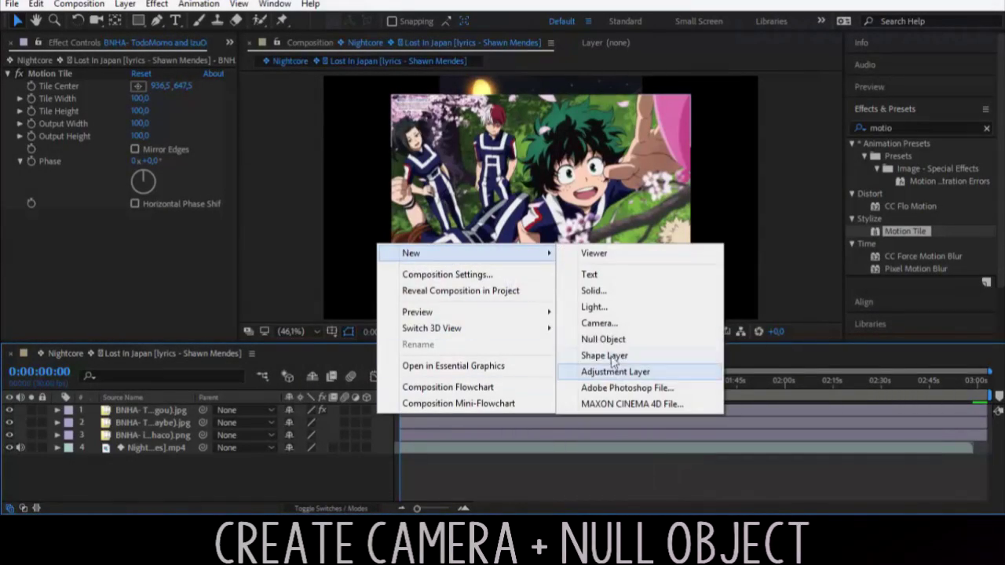
click(609, 324)
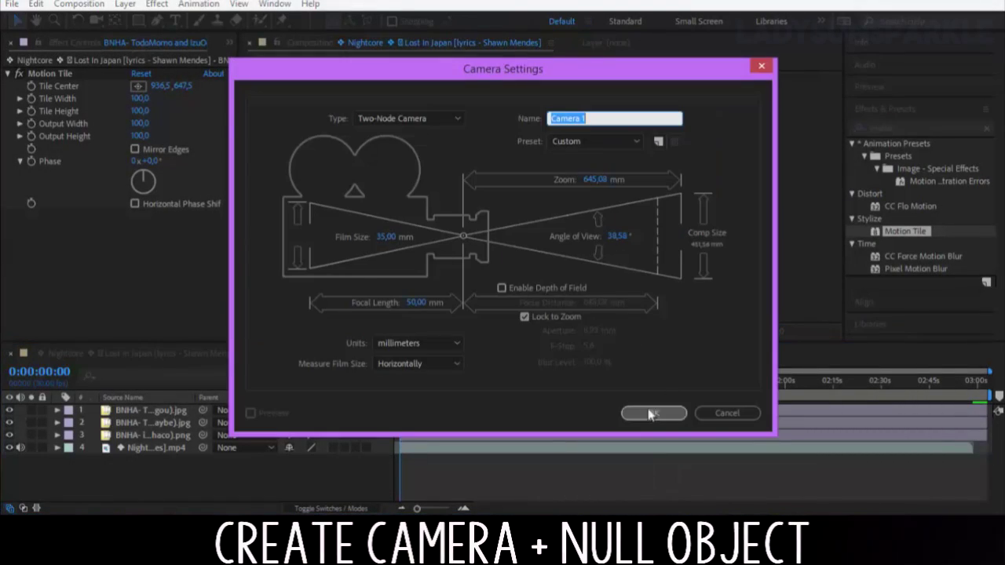
click(651, 412)
click(601, 316)
Add a Null 4 layer and parent Camera 1 to it.
right_click(380, 241)
mouse_move(447, 251)
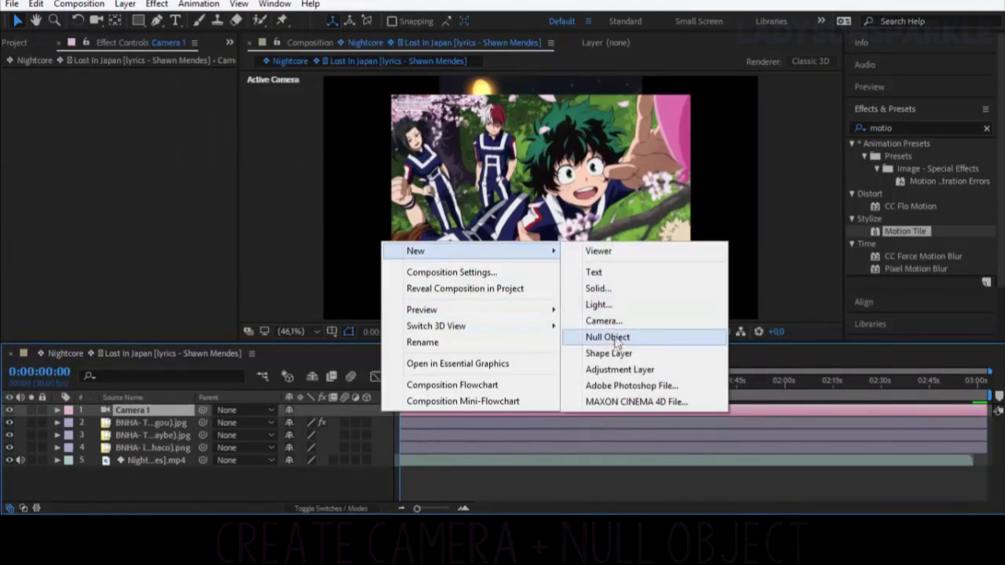
click(616, 335)
drag(203, 422, 172, 415)
drag(259, 358, 253, 350)
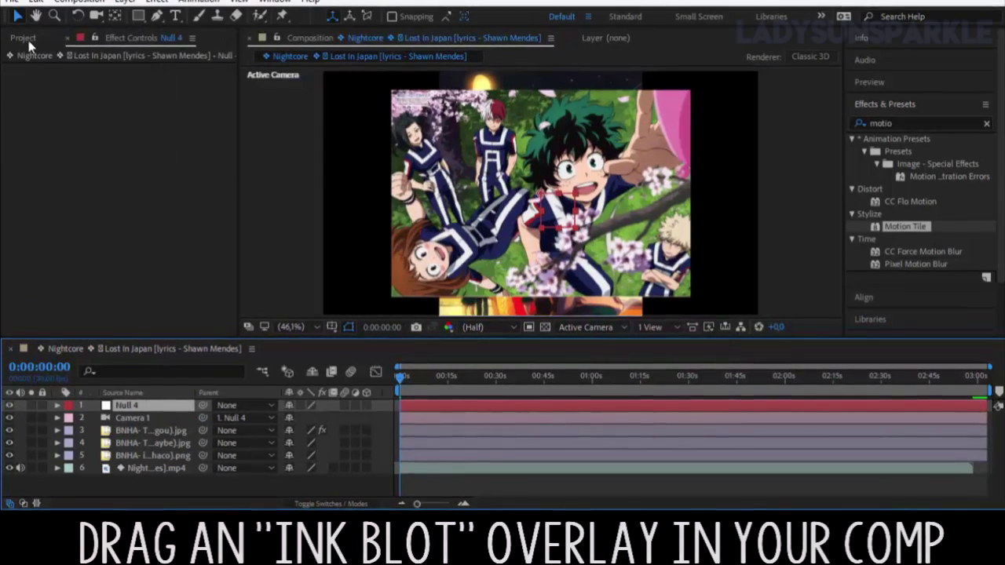
Drag Ink Blot 01.mp4 from the Project panel into the timeline.
click(28, 40)
scroll(118, 235, down, 3)
mouse_move(55, 255)
mouse_down()
mouse_move(146, 453)
mouse_move(149, 434)
mouse_up()
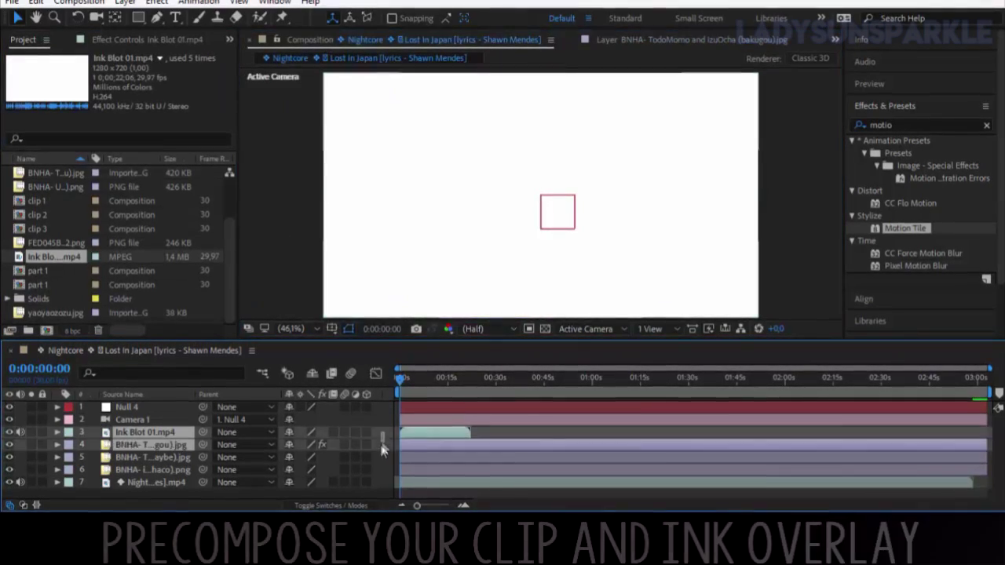
Precompose the Ink Blot layer with the character image beneath it, naming it 'ink'.
key(F2)
click(387, 434)
shift+click(387, 444)
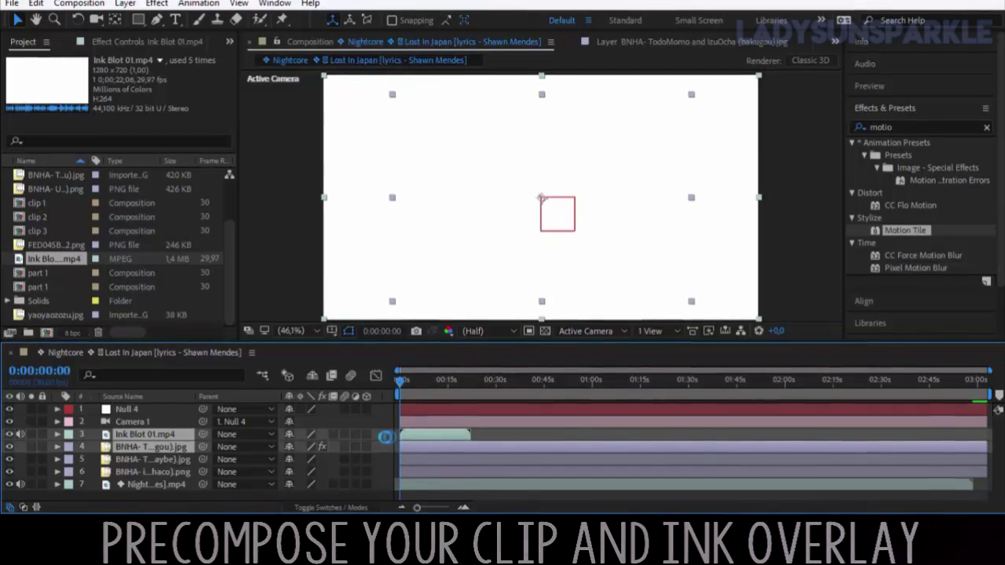
right_click(389, 438)
click(177, 456)
text(ink)
key(Return)
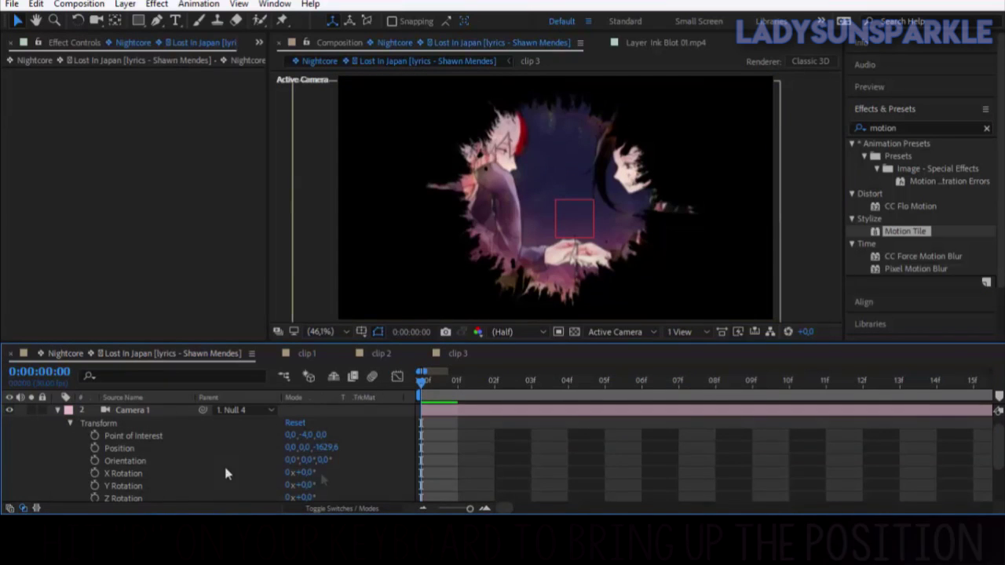
Keyframe Camera 1's Position and pull its Z back to about -2329.6 later in time.
click(95, 448)
click(715, 380)
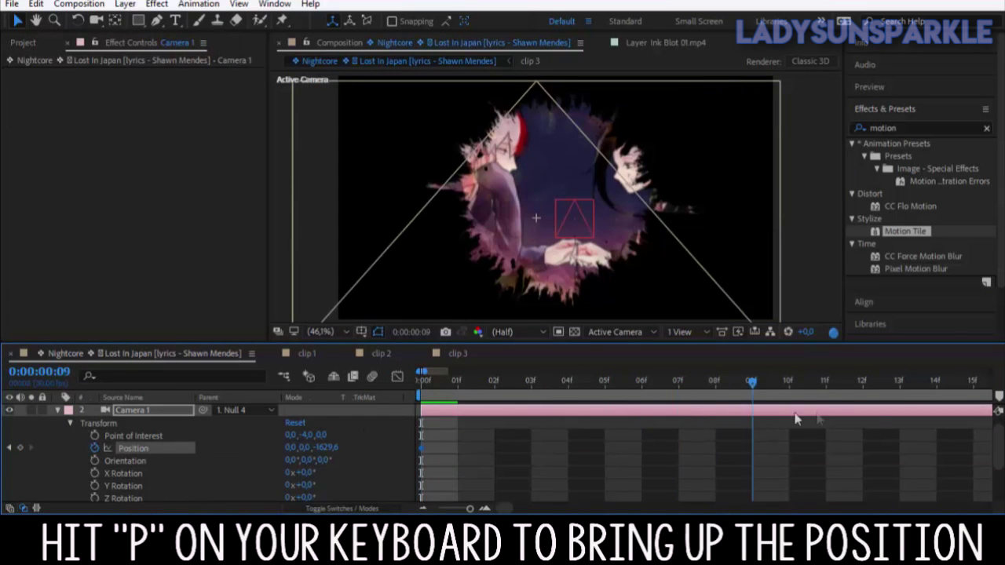
scroll(430, 386, down, 5)
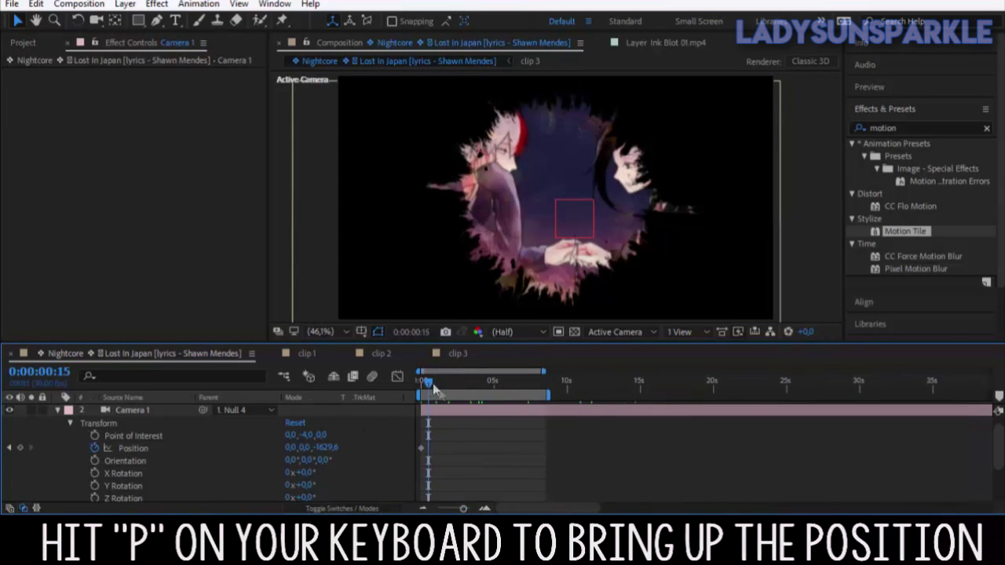
drag(326, 449, 314, 449)
scroll(494, 455, up, 3)
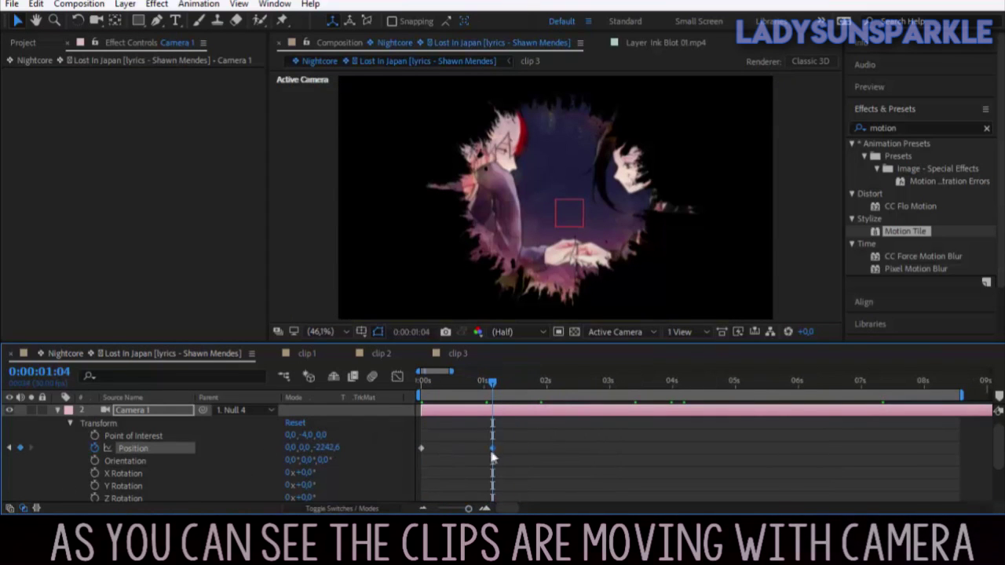
drag(326, 447, 314, 448)
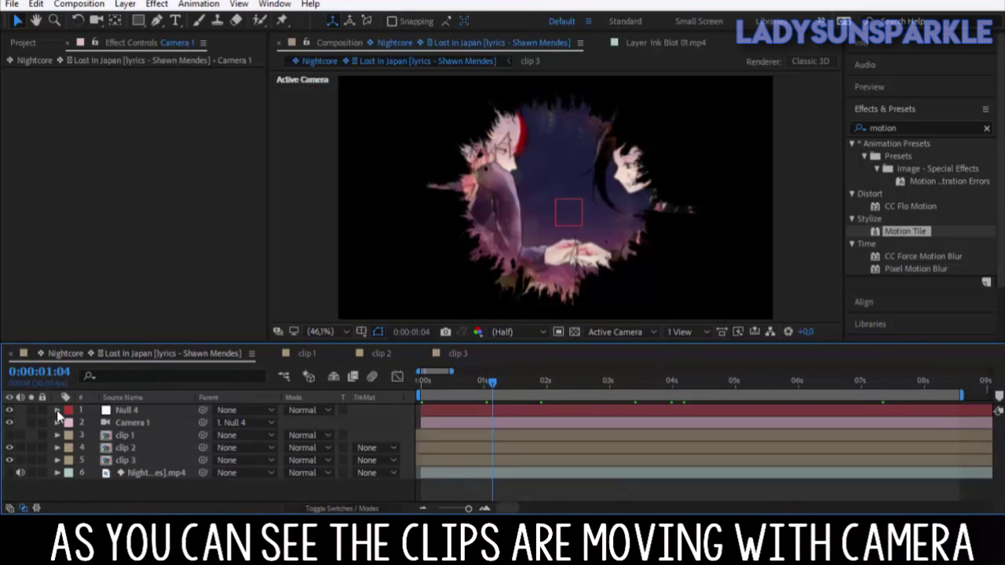
Return to the start, scrub through the camera move, and select the Position keyframes.
key(Home)
drag(423, 382, 464, 384)
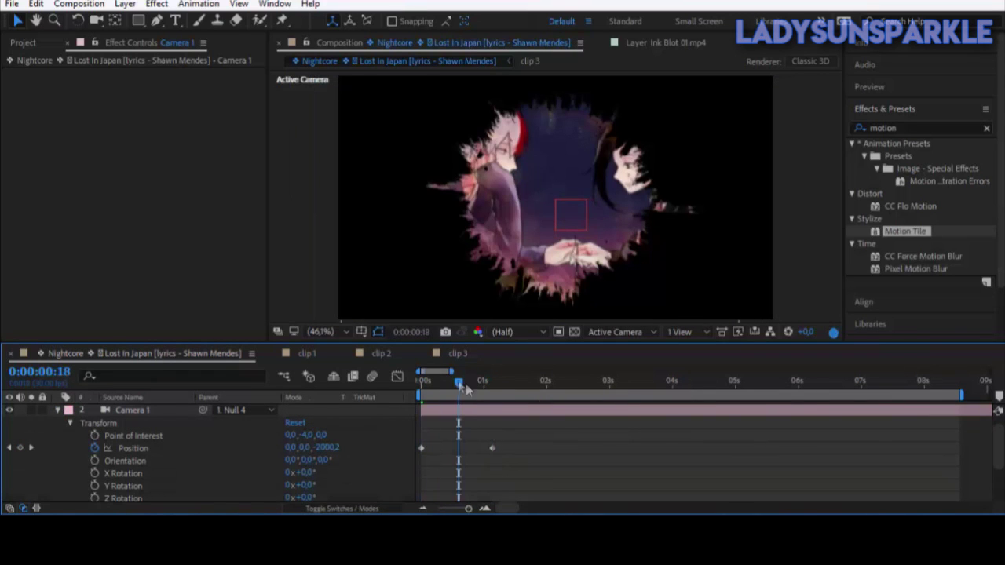
click(522, 331)
drag(506, 455, 419, 449)
Apply Easy Ease to Camera 1's Position keyframes.
right_click(424, 453)
mouse_move(505, 433)
click(639, 353)
click(397, 377)
Show both Position keyframes in the Speed Graph, zoomed out to a seconds scale.
drag(417, 406, 508, 449)
click(628, 492)
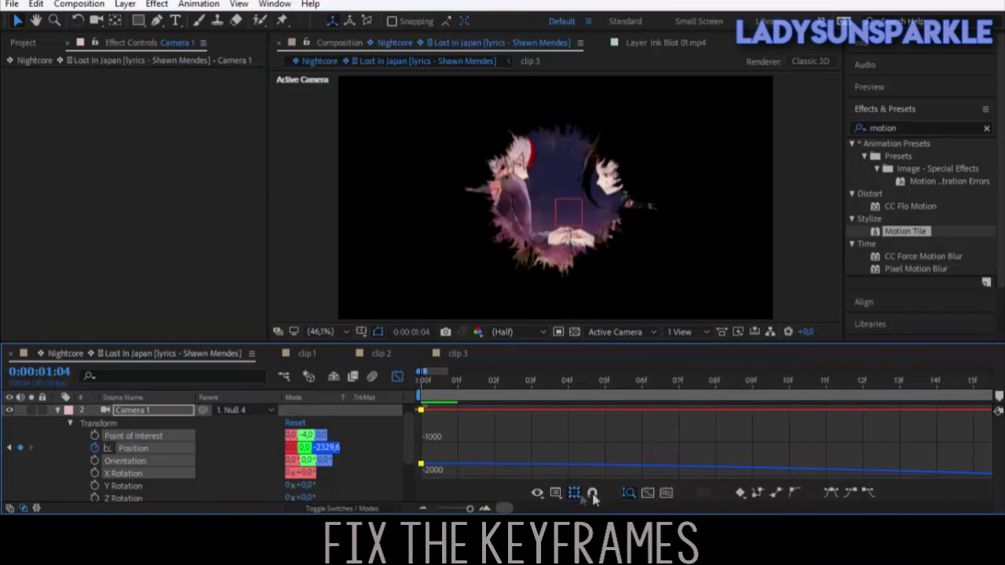
drag(471, 509, 467, 509)
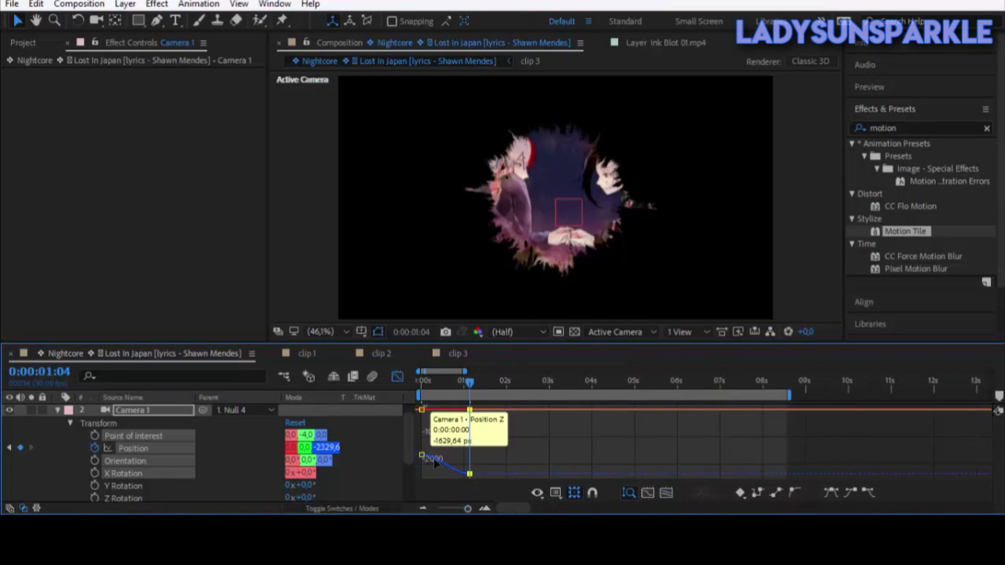
click(555, 492)
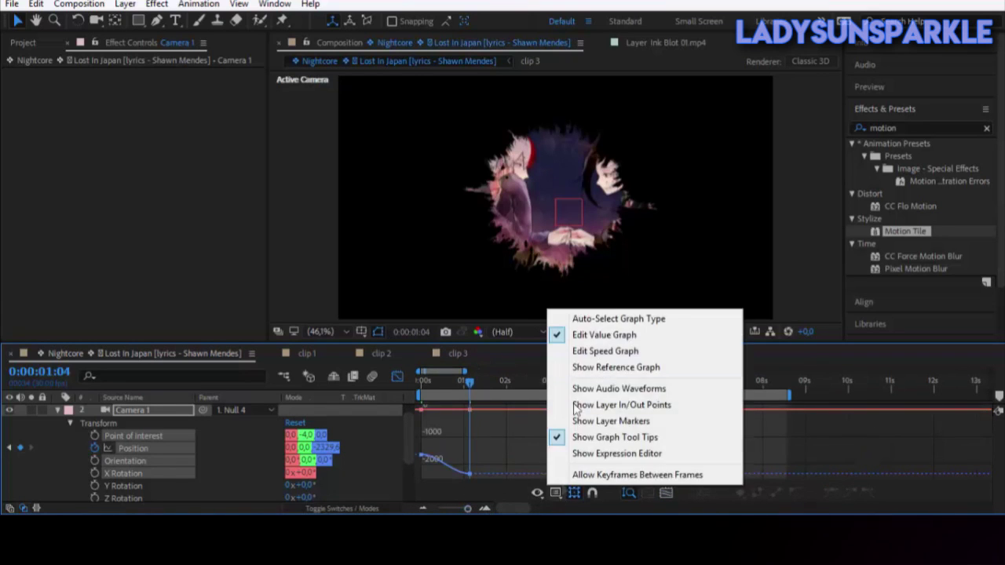
click(605, 350)
Preview the eased camera move from the start, then return to layer bars and collapse Camera 1.
click(422, 382)
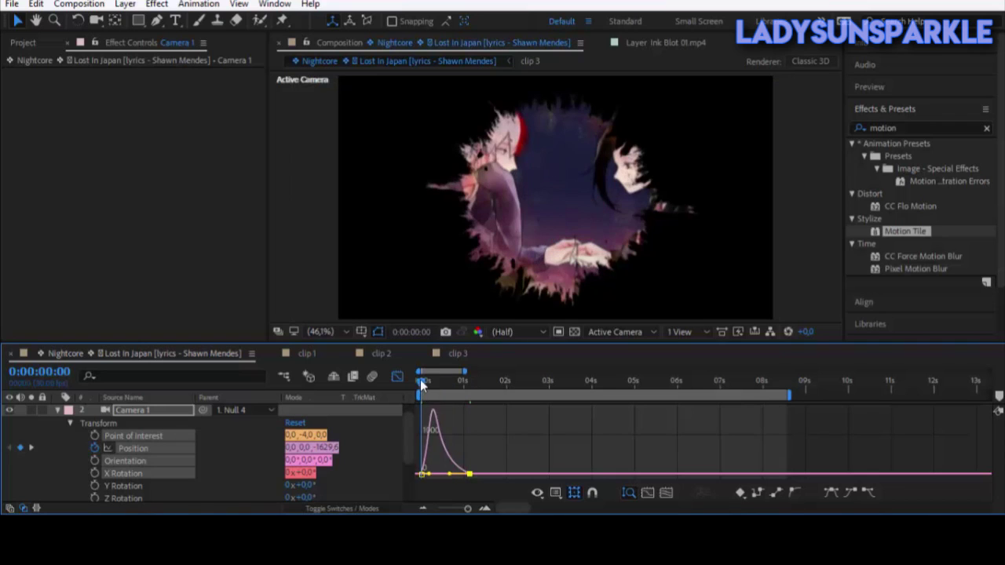
key(space)
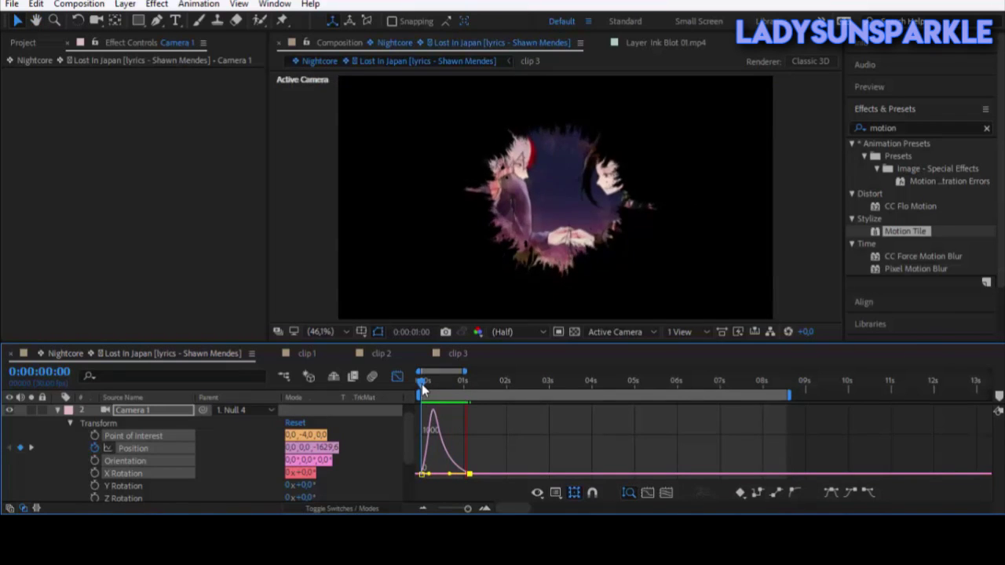
key(shift+F3)
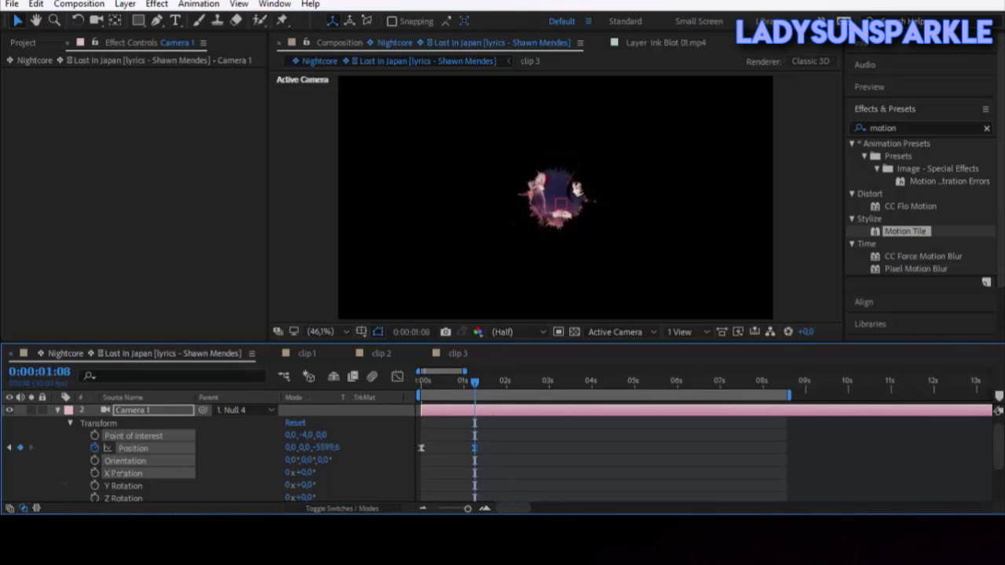
click(421, 379)
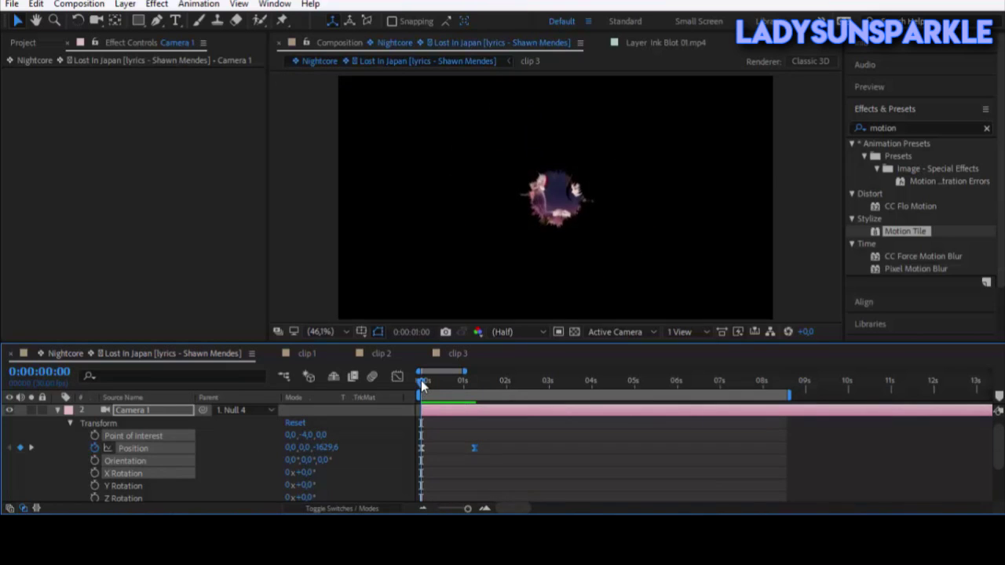
click(57, 410)
click(57, 410)
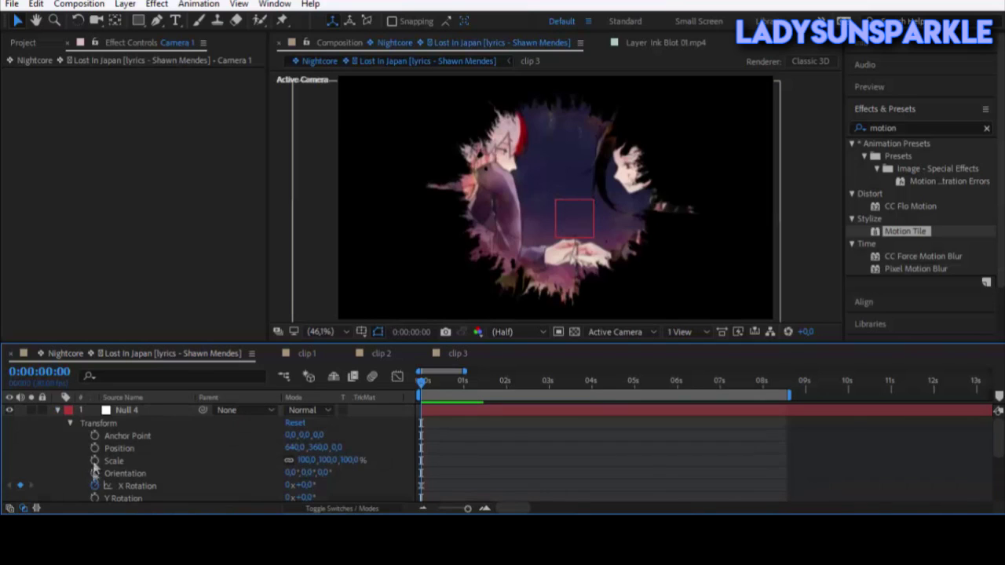
Reveal Null 4's rotation properties and add rotation keyframes at the start.
right_click(72, 445)
click(163, 413)
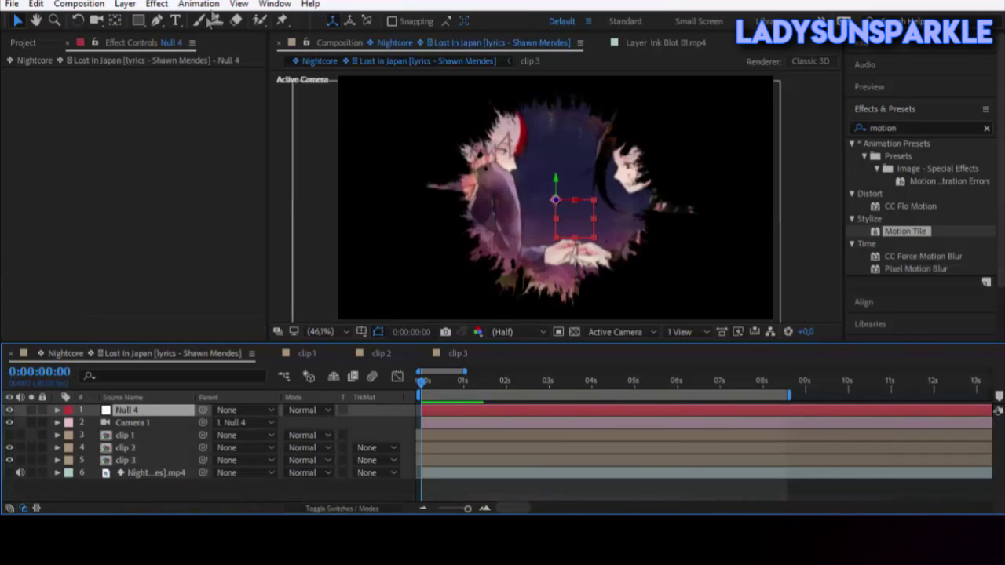
key(r)
click(146, 436)
key(alt+a)
key(Escape)
key(alt+a)
key(Escape)
At 1:08, where the camera has pulled back, rotate Null 4 on Z to -73°.
click(94, 435)
click(94, 448)
click(94, 461)
click(132, 473)
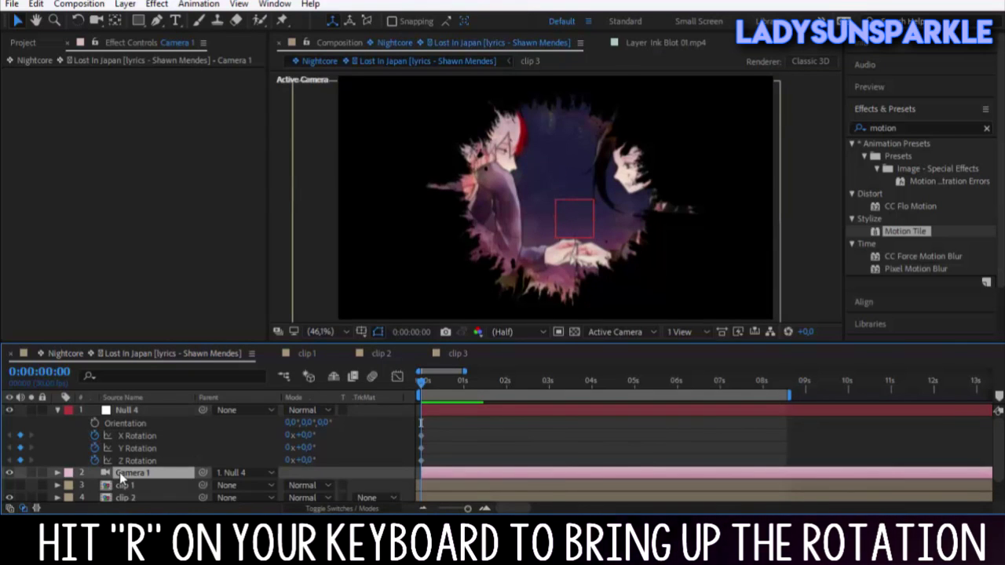
key(alt+shift+p)
drag(421, 382, 474, 382)
drag(302, 460, 271, 470)
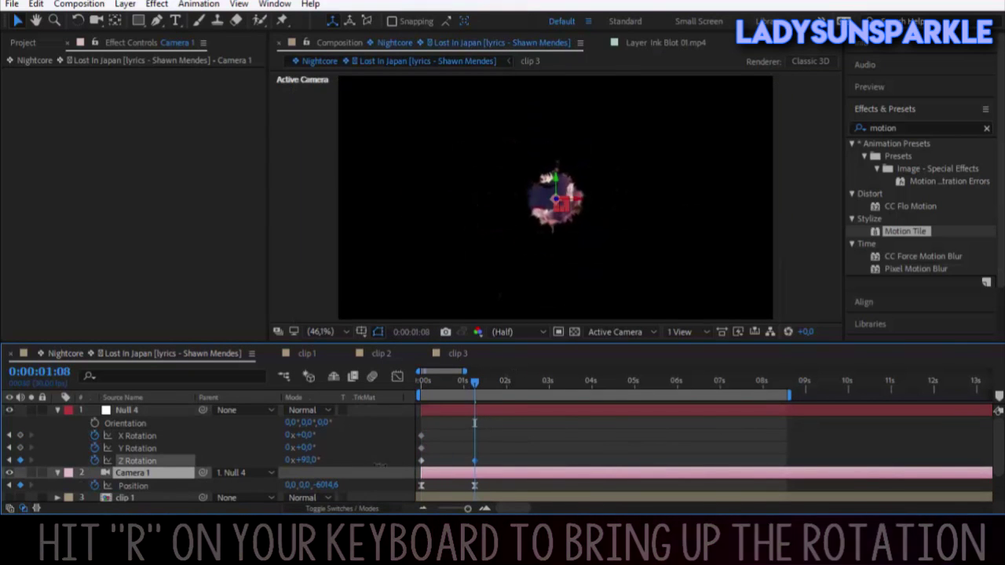
drag(412, 416, 482, 463)
Apply Easy Ease to the Z Rotation keyframes and view them as a graph.
right_click(421, 458)
mouse_move(482, 509)
click(632, 347)
click(397, 377)
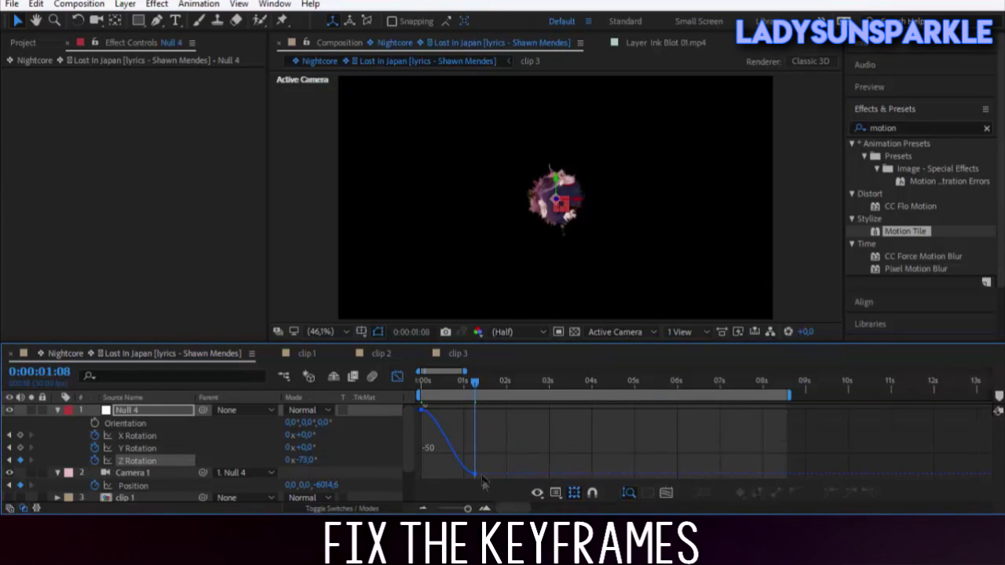
drag(483, 483, 416, 405)
right_click(507, 456)
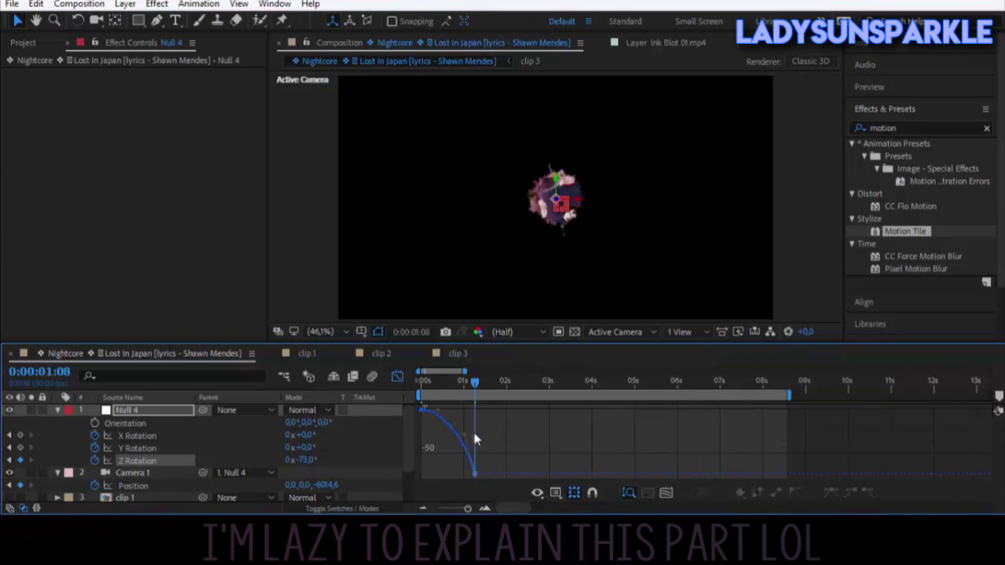
Sharpen the Z Rotation ease curve, preview it, and return to layer bars.
drag(480, 388, 408, 398)
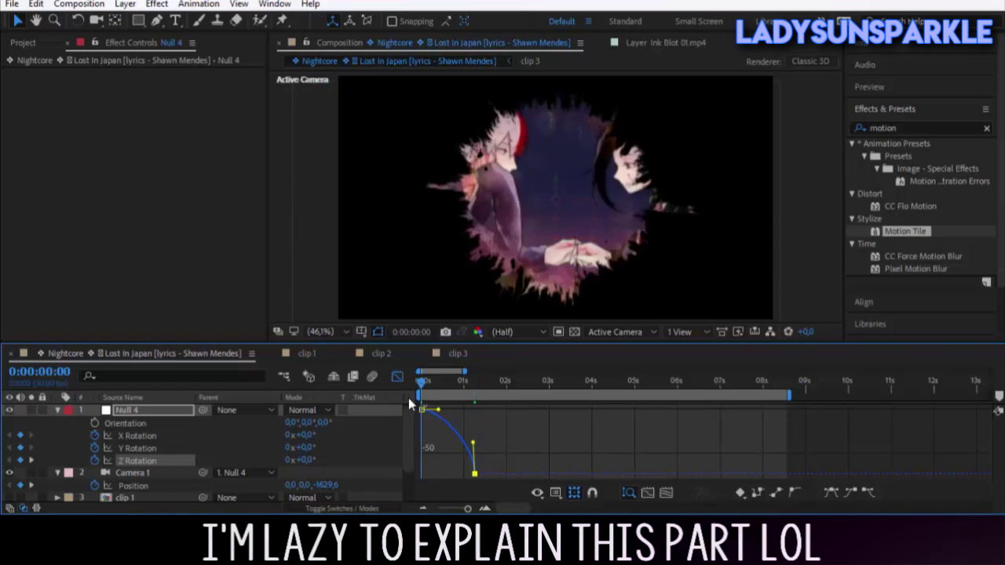
key(space)
key(space)
drag(474, 445, 452, 448)
key(space)
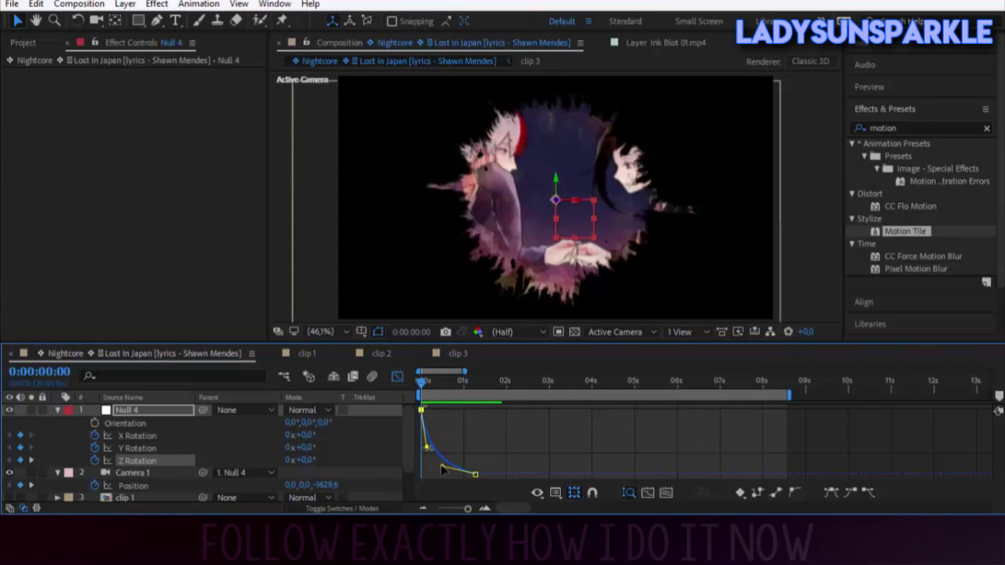
key(space)
key(shift+F3)
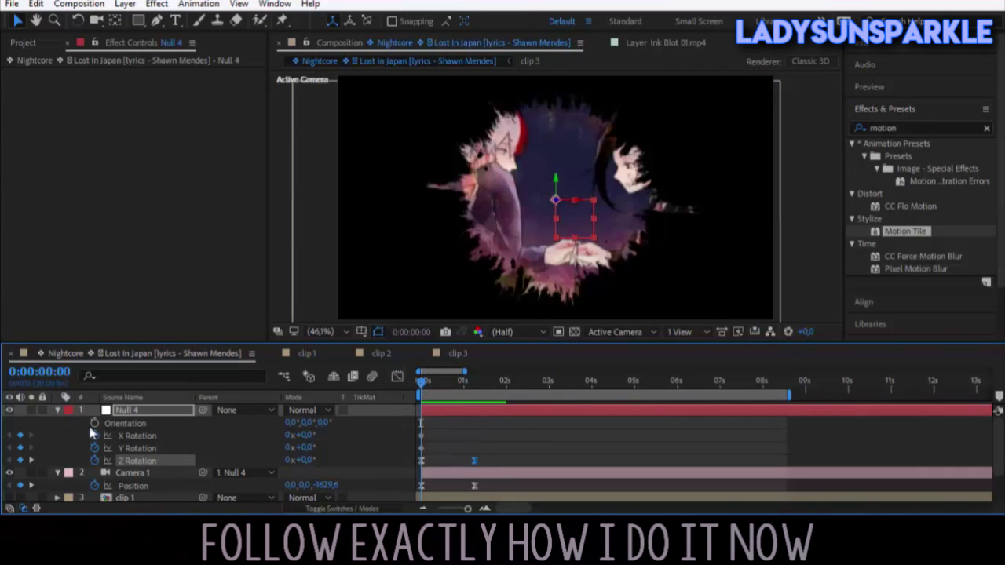
Collapse layer properties, go to about one second, and try Quarter then Half preview resolution.
key(u)
drag(421, 381, 465, 381)
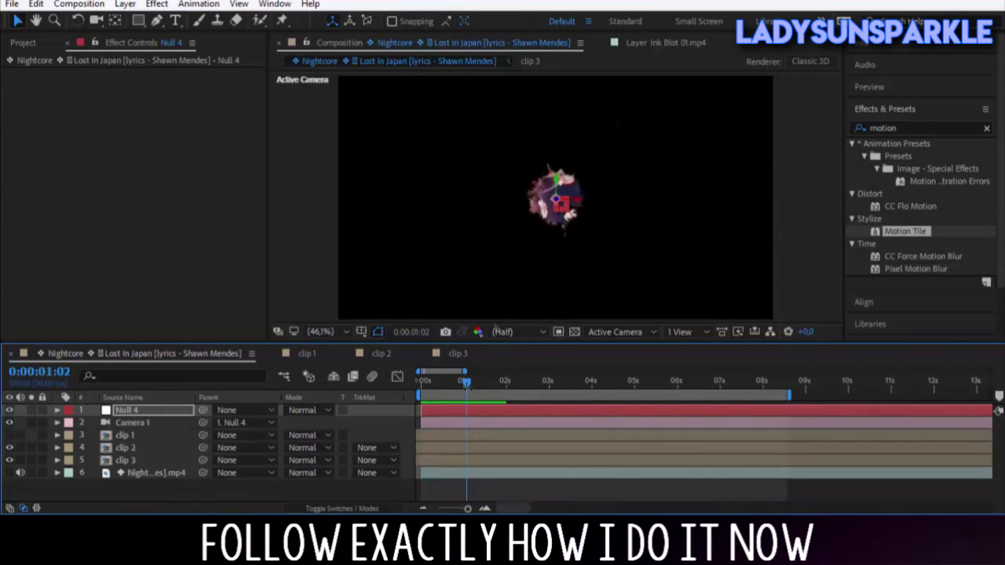
click(138, 449)
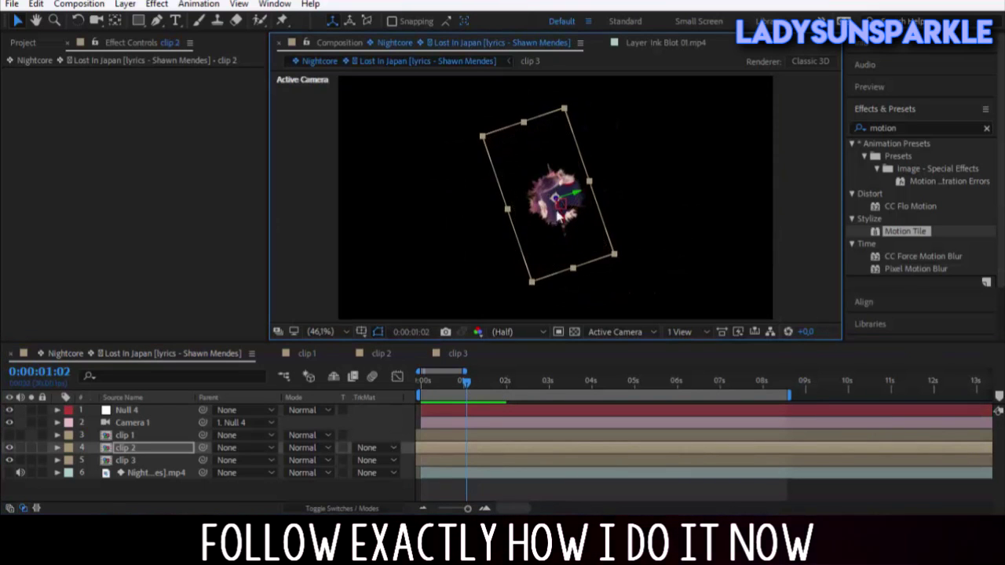
click(517, 331)
click(527, 419)
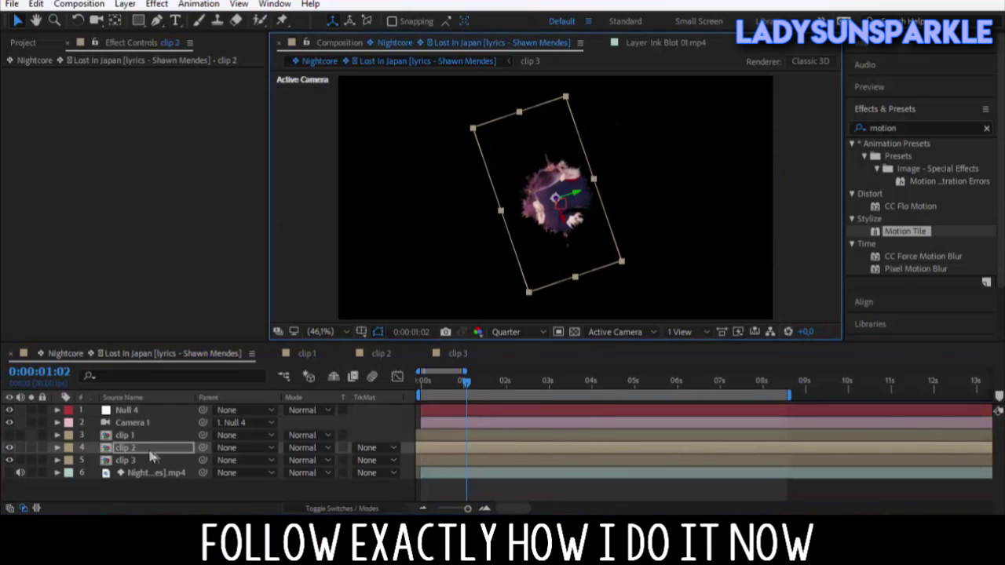
click(581, 226)
click(517, 331)
Move clip 2 within the 3D scene and turn its visibility back on.
click(534, 385)
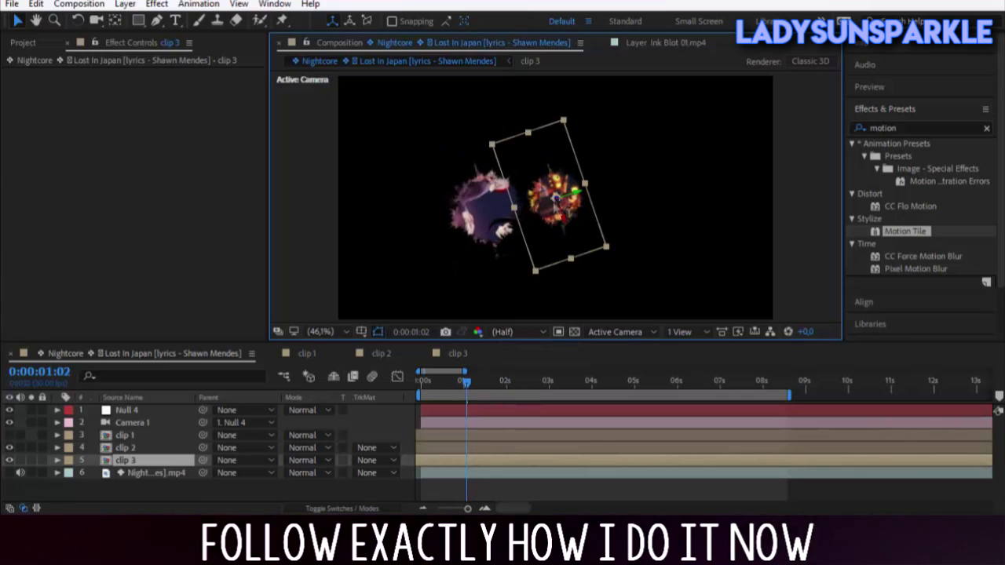
click(480, 210)
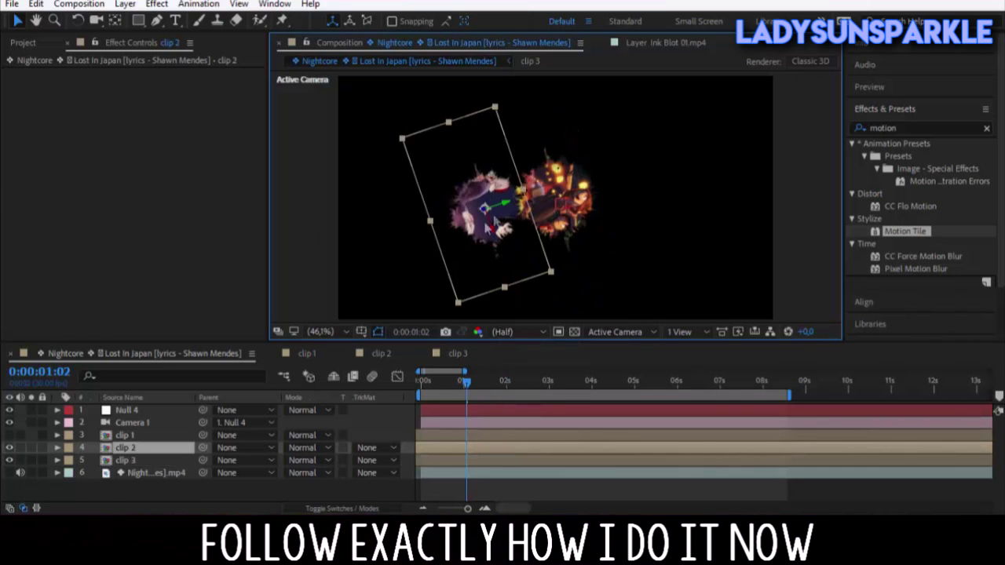
drag(418, 300, 549, 196)
click(126, 459)
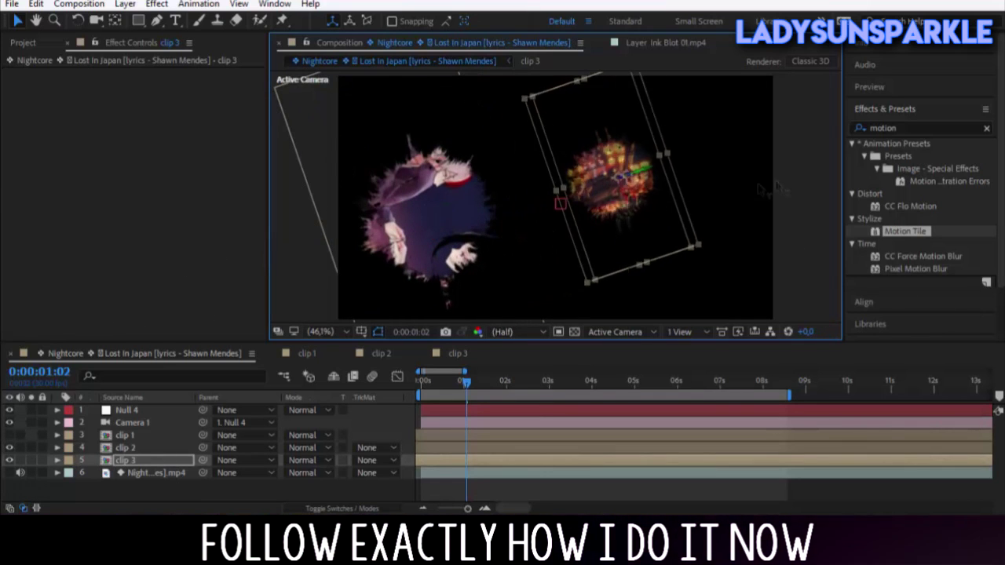
click(10, 447)
click(125, 447)
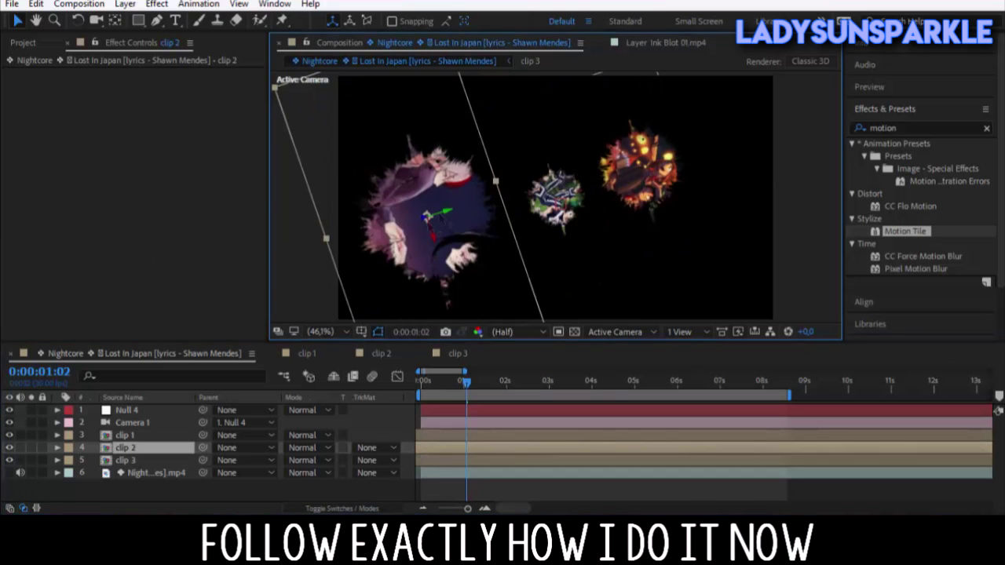
click(126, 460)
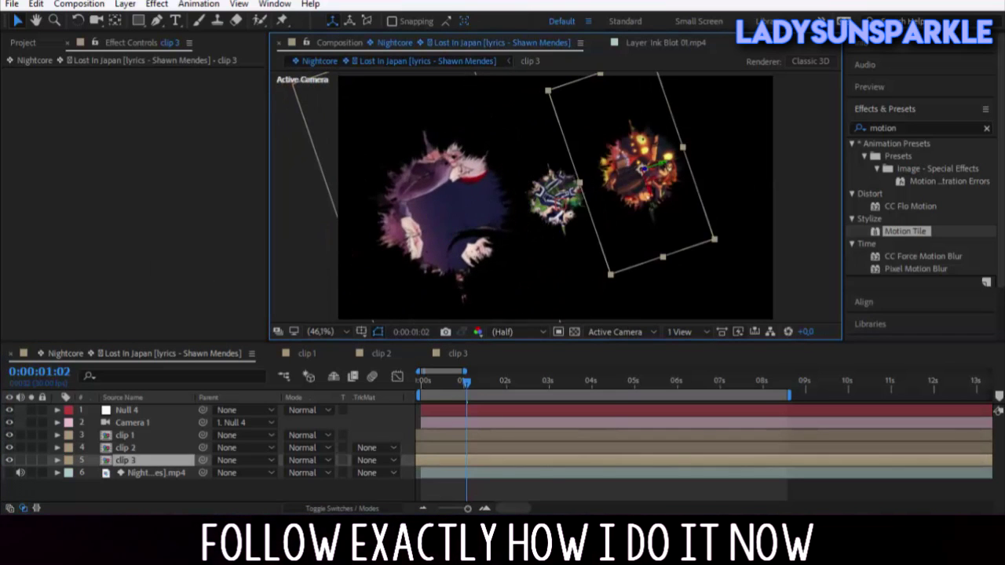
click(126, 447)
Inspect clip 2 and clip 3 rotation around 0:23 and nudge clip 3 slightly right.
key(r)
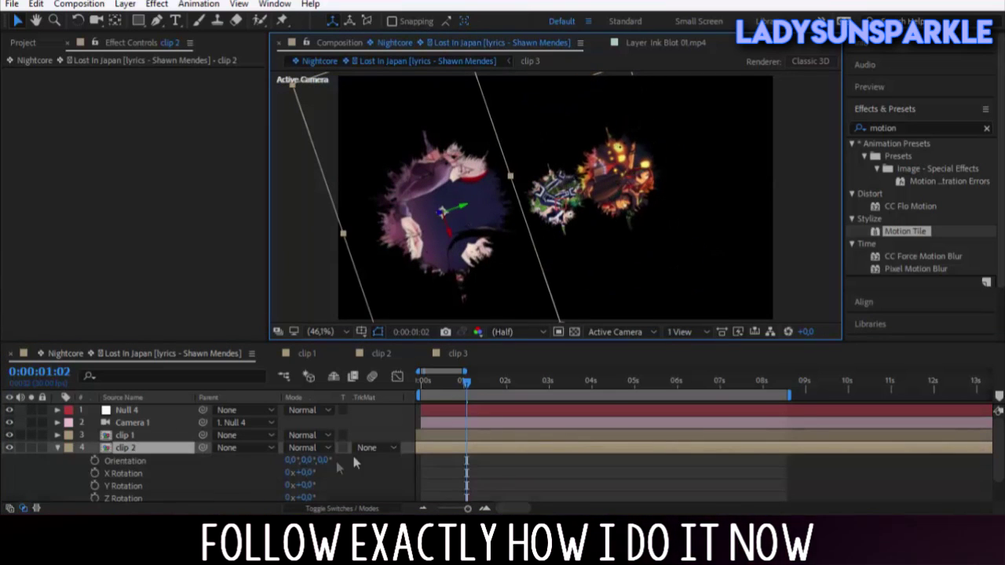
click(57, 447)
click(126, 460)
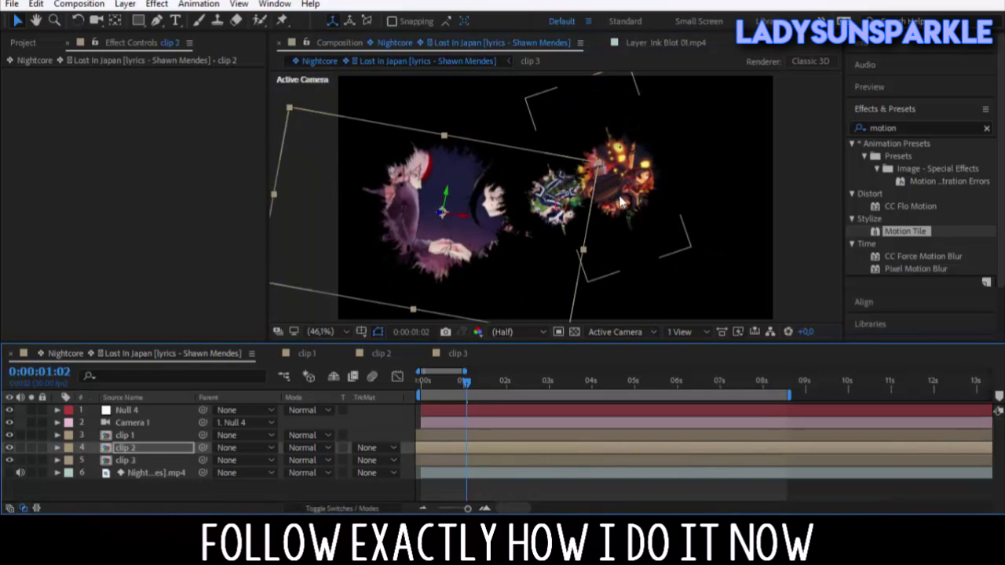
click(454, 382)
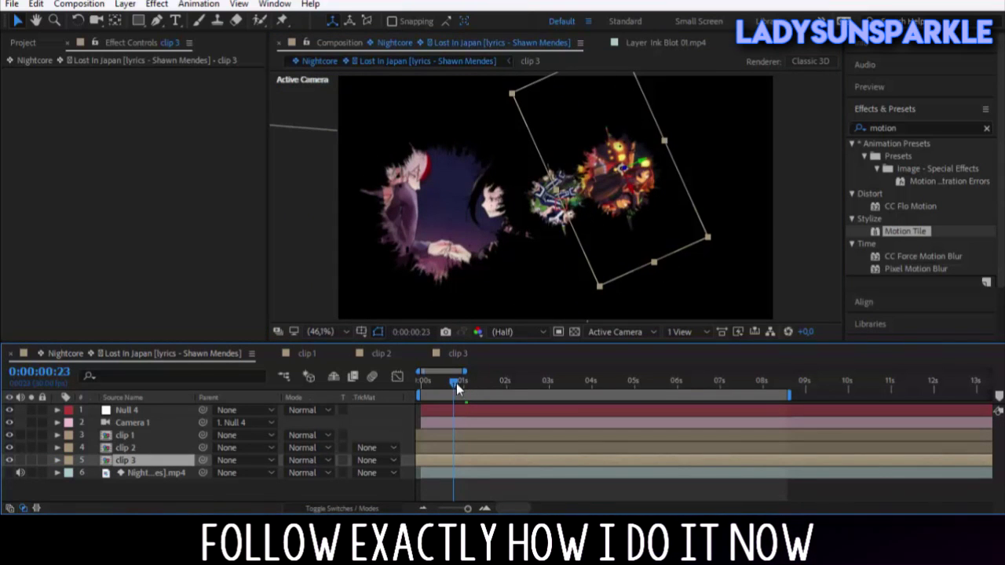
click(450, 381)
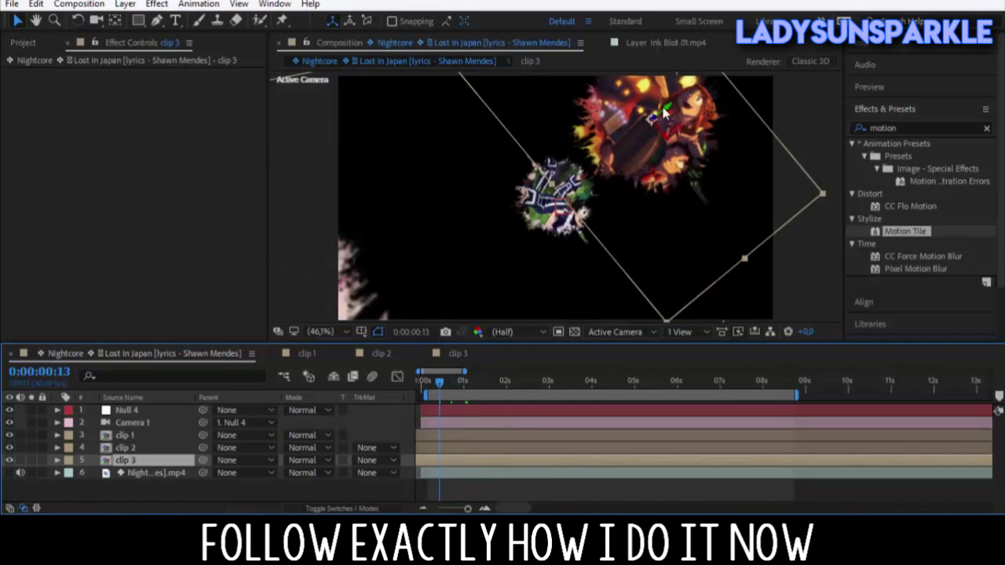
key(r)
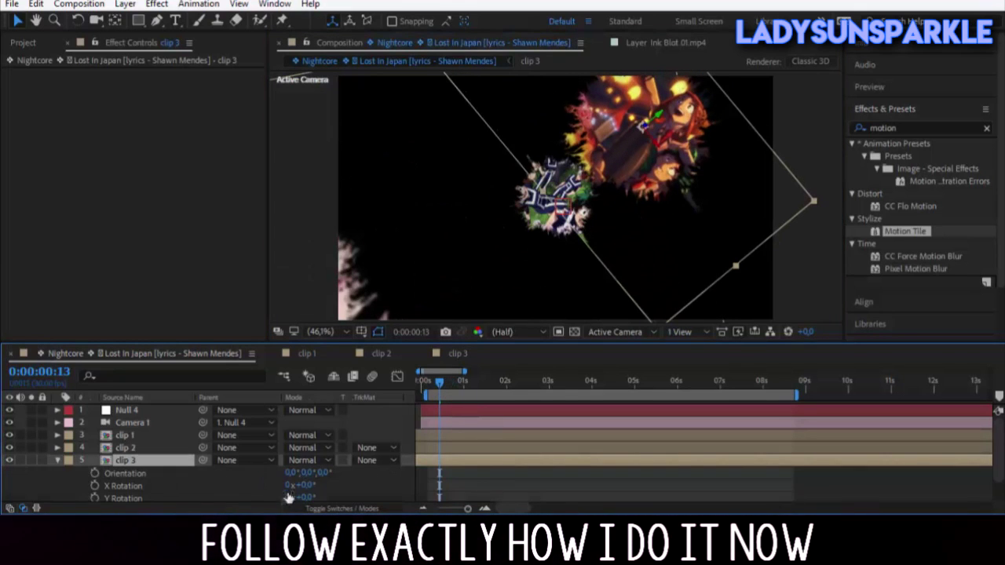
scroll(999, 463, down, 1)
click(304, 472)
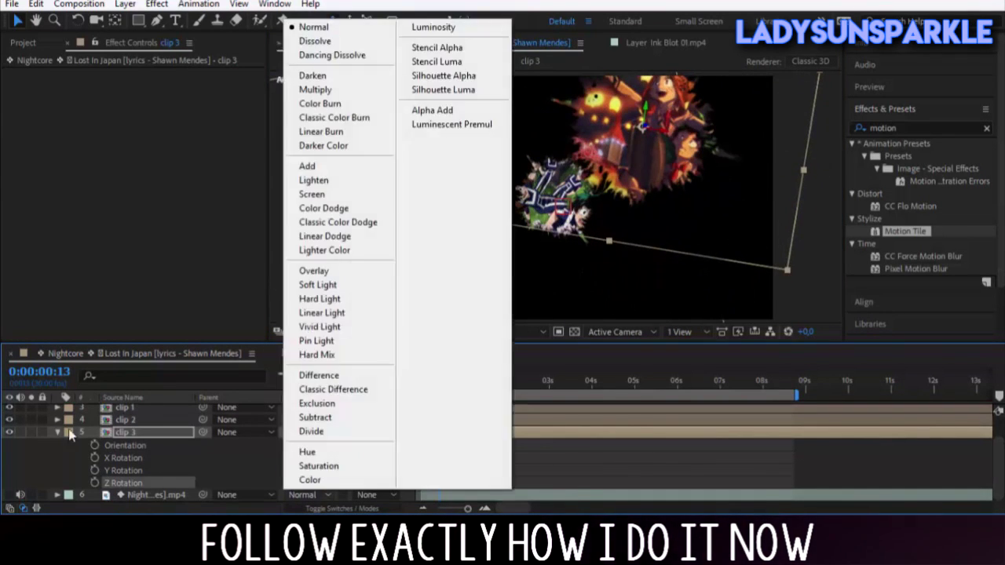
click(682, 167)
drag(681, 167, 687, 167)
At about 1:06, shift clip 2 to the right and preview the transition from the start.
drag(464, 384, 472, 385)
click(451, 203)
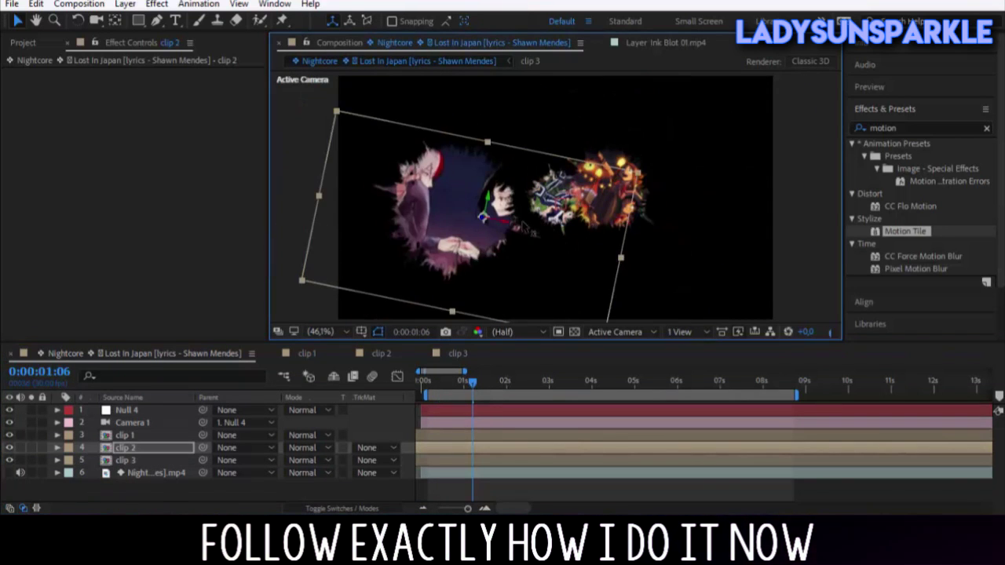
drag(453, 212, 493, 223)
drag(472, 381, 413, 396)
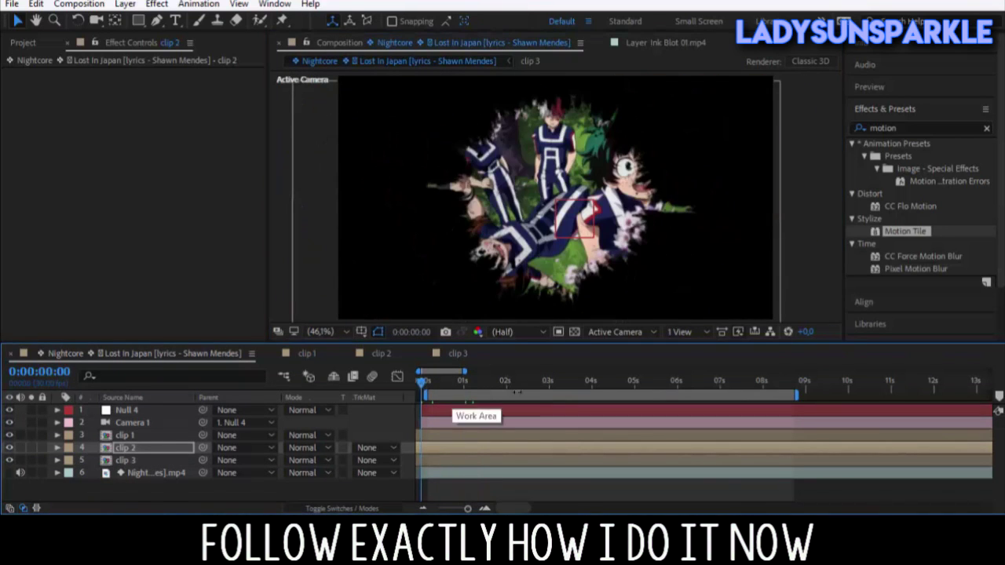
key(space)
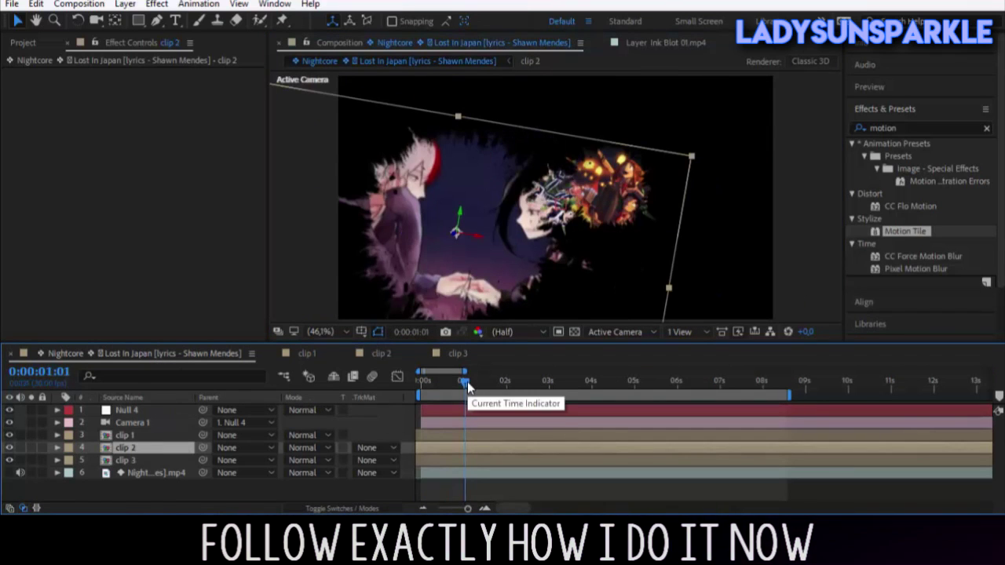
click(420, 385)
key(space)
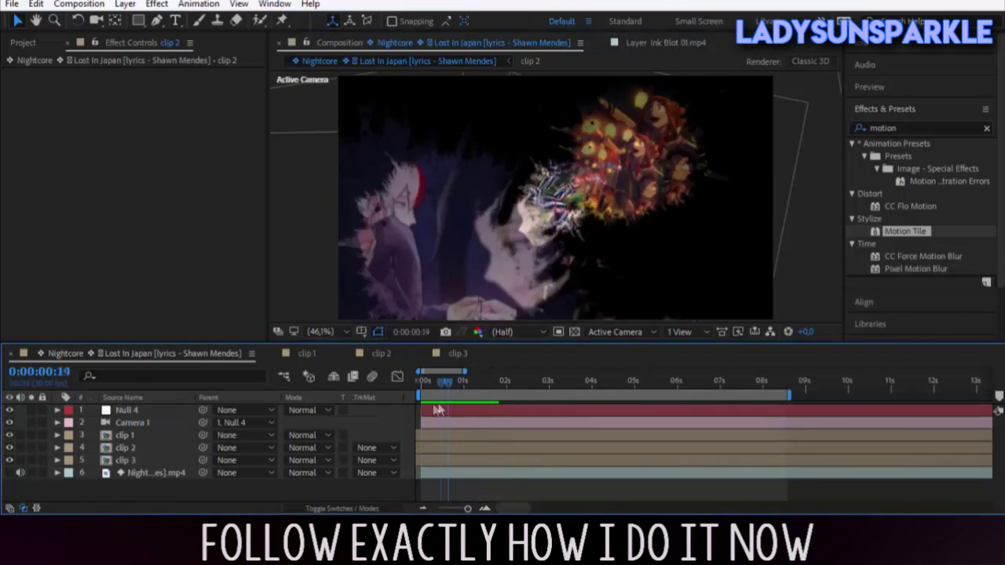
key(space)
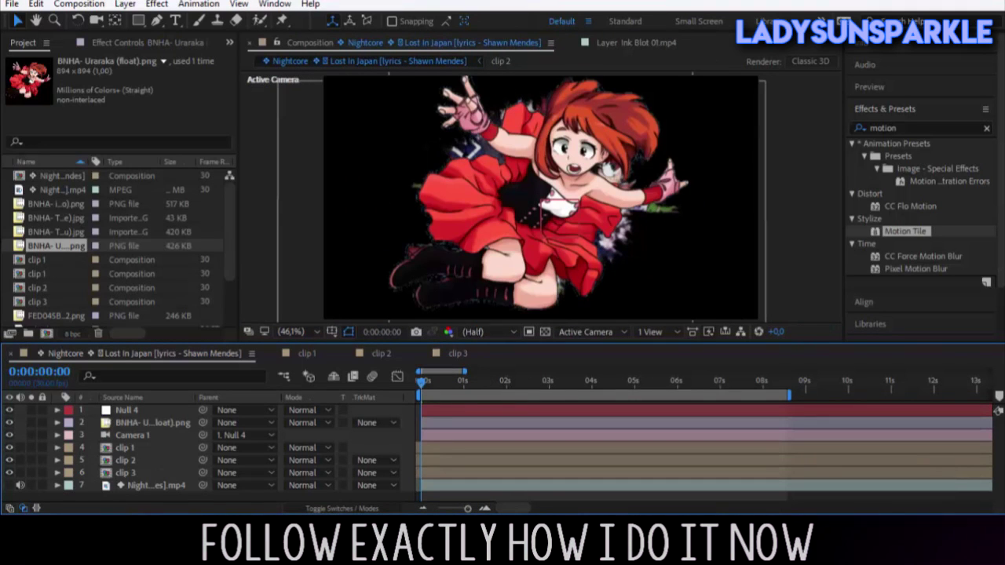
click(55, 231)
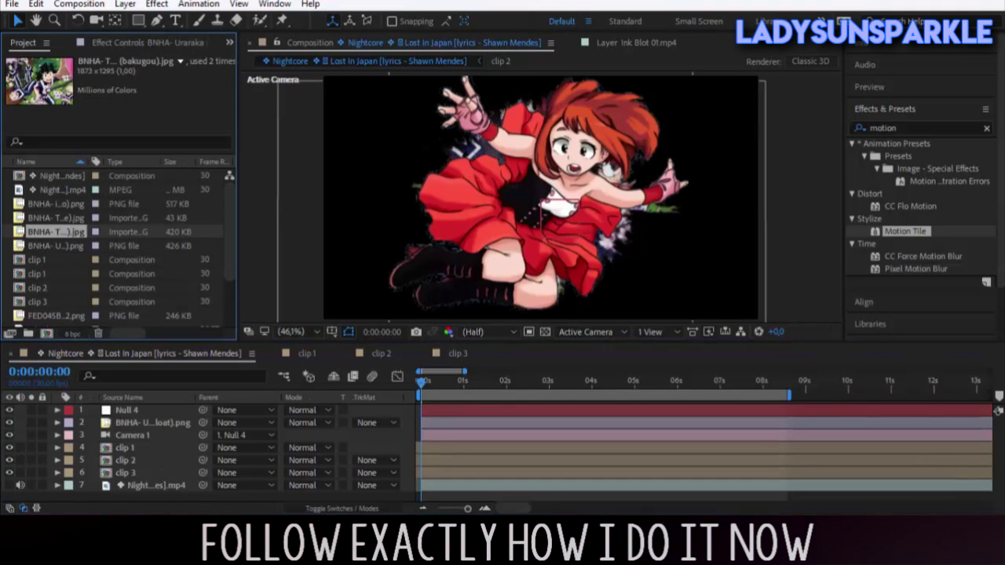
Add the small character PNG as a layer and move the character layers below Camera 1.
drag(55, 314, 149, 416)
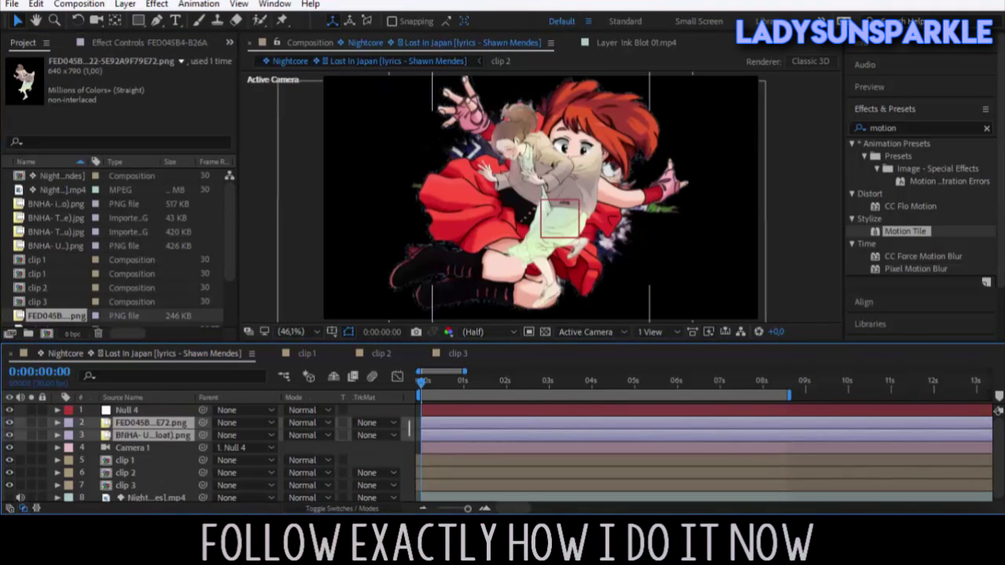
key(ctrl+bracketleft)
key(space)
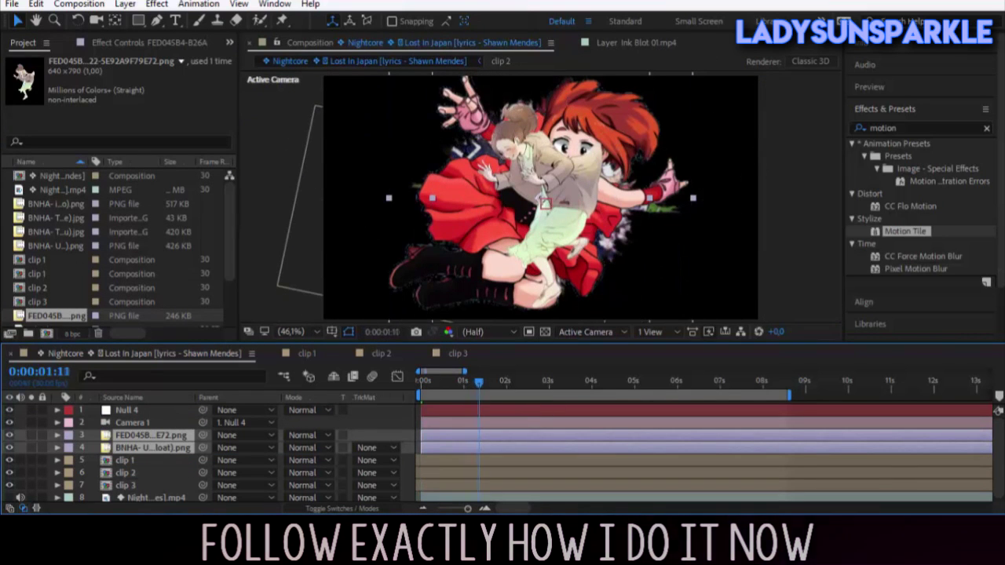
Enlarge both character image layers from 50% to 63% Scale.
click(126, 409)
ctrl+click(150, 435)
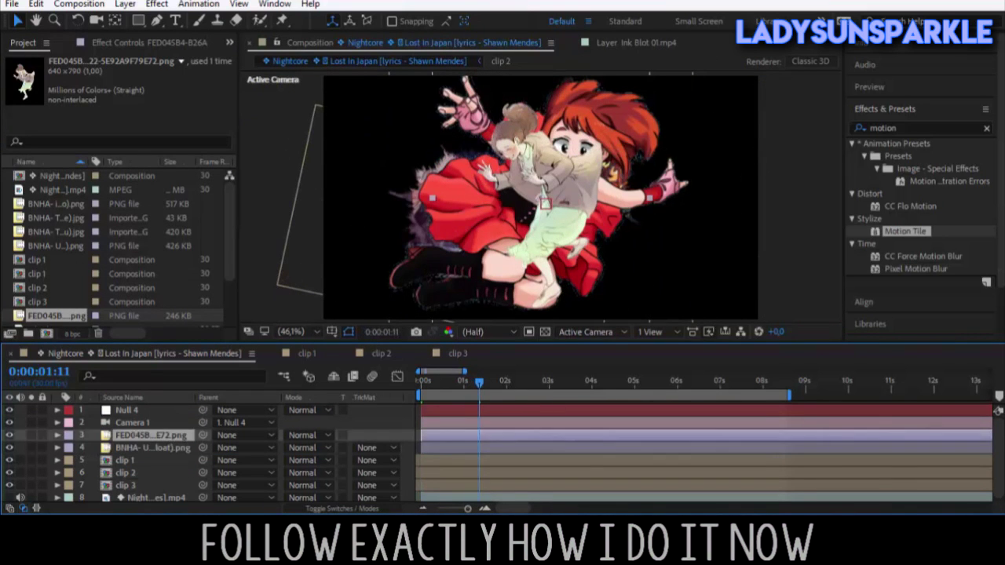
ctrl+click(151, 447)
key(s)
key(s)
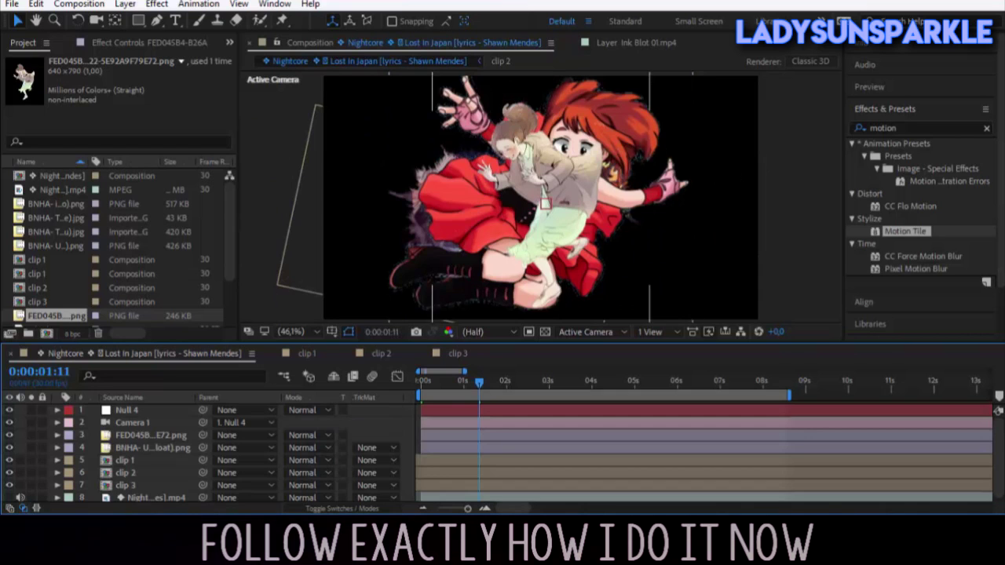
click(151, 435)
ctrl+click(151, 448)
key(F4)
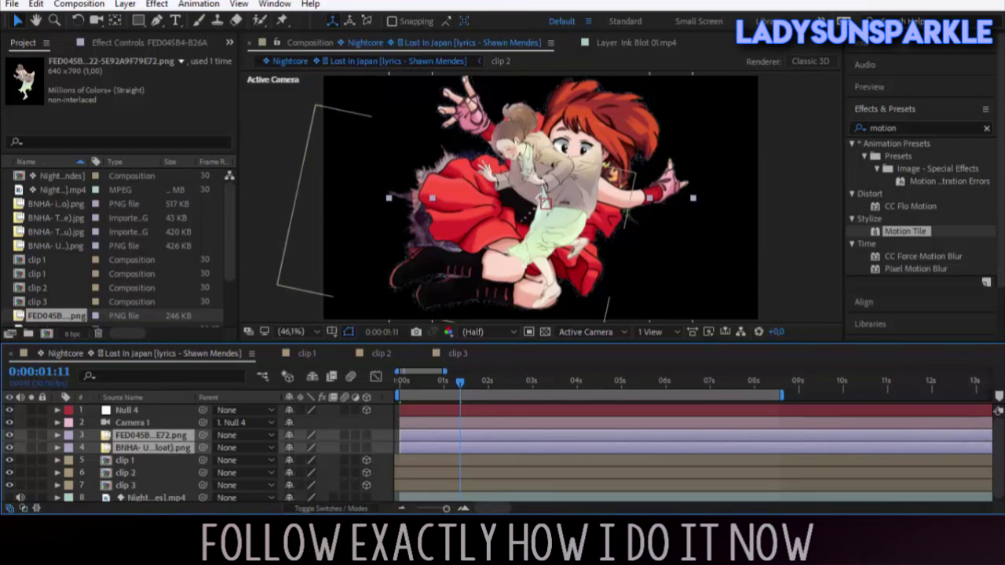
key(s)
mouse_move(313, 448)
mouse_down()
mouse_move(330, 447)
mouse_move(298, 473)
mouse_up()
click(151, 459)
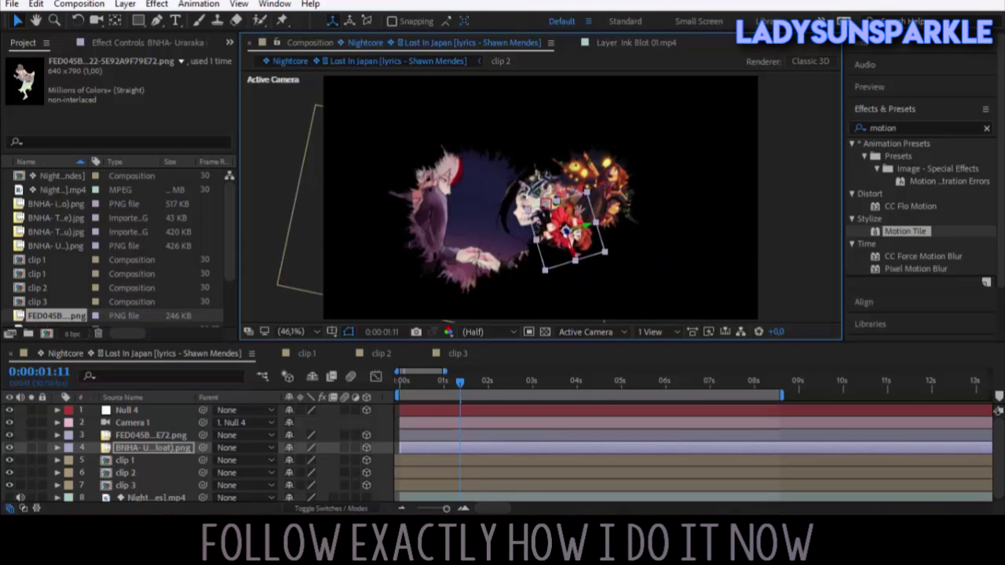
key(r)
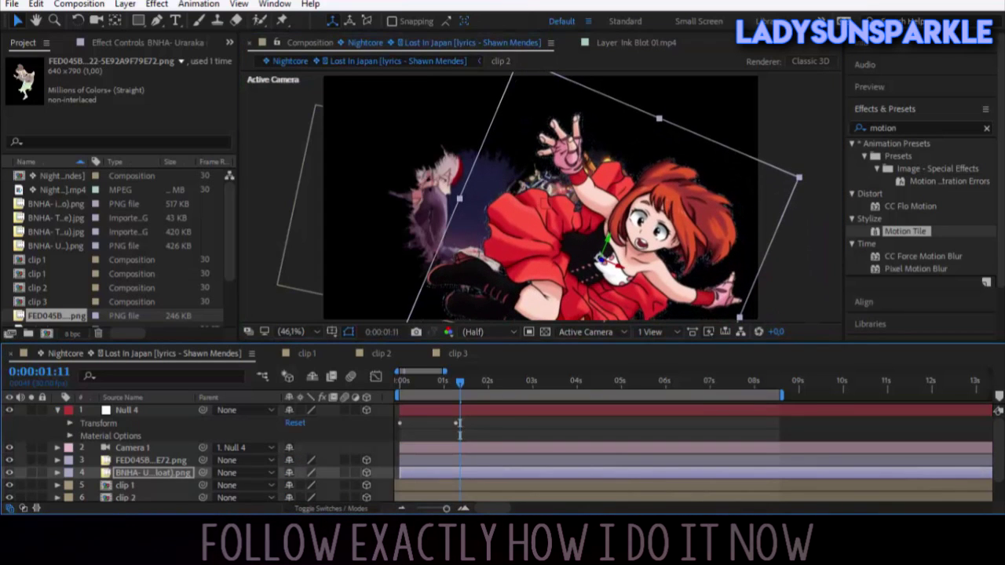
At about two seconds, pull Camera 1's Position Z back to about -7425.6.
click(132, 447)
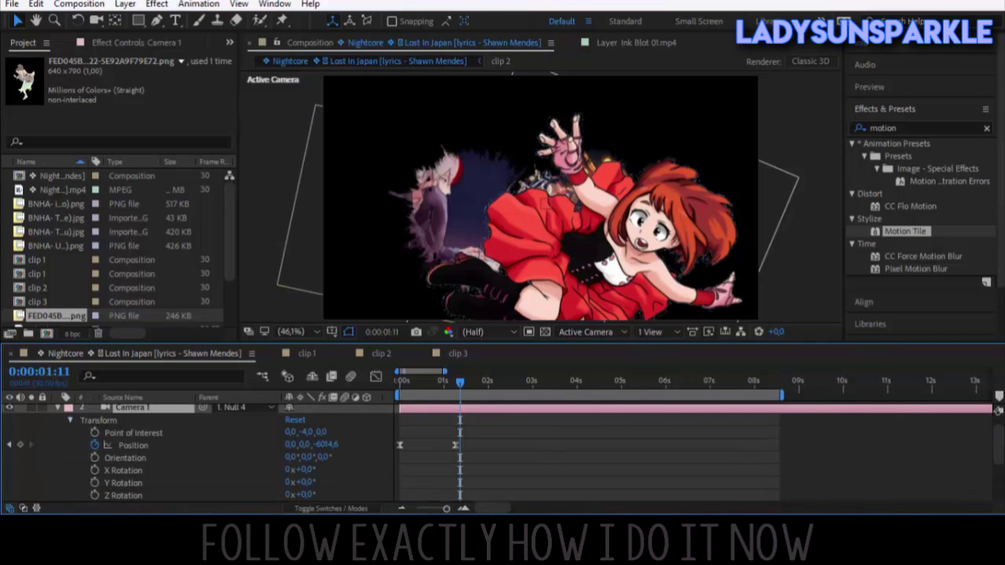
key(j)
click(504, 380)
mouse_move(328, 444)
mouse_down()
mouse_move(283, 444)
mouse_move(318, 444)
mouse_up()
Check the camera Position speed curve, rewind to the start, and return to layer bars.
mouse_move(455, 445)
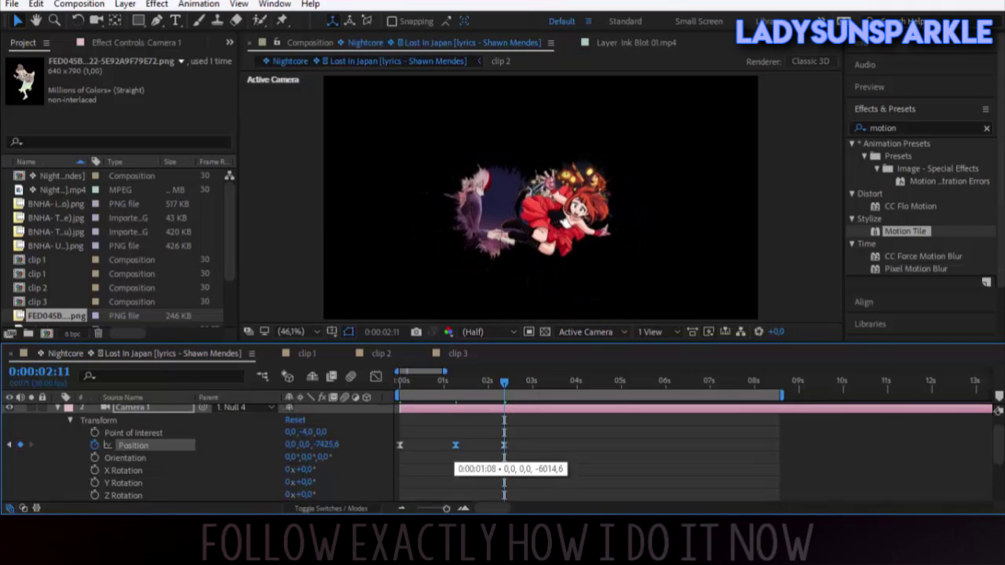
key(shift+F3)
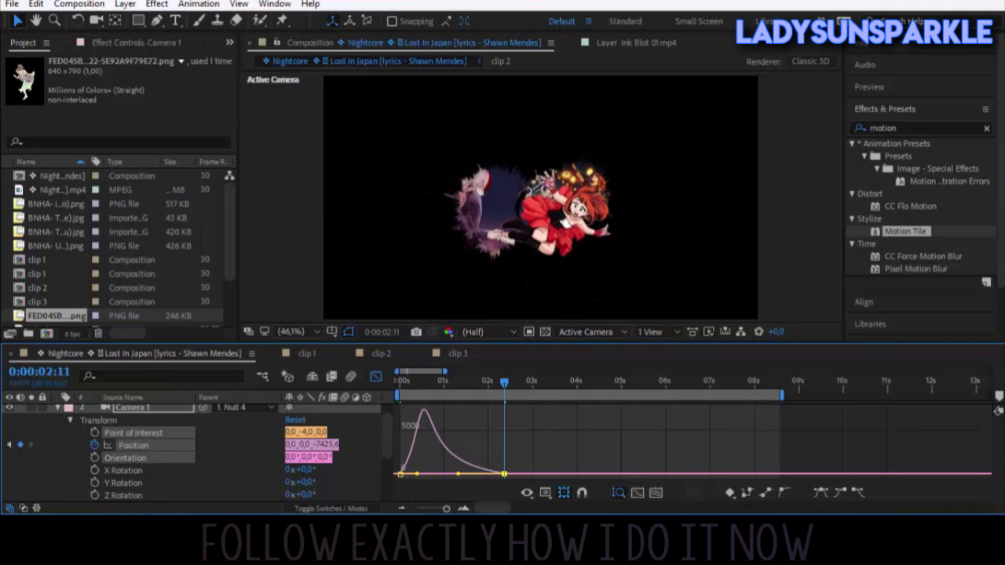
drag(504, 380, 400, 382)
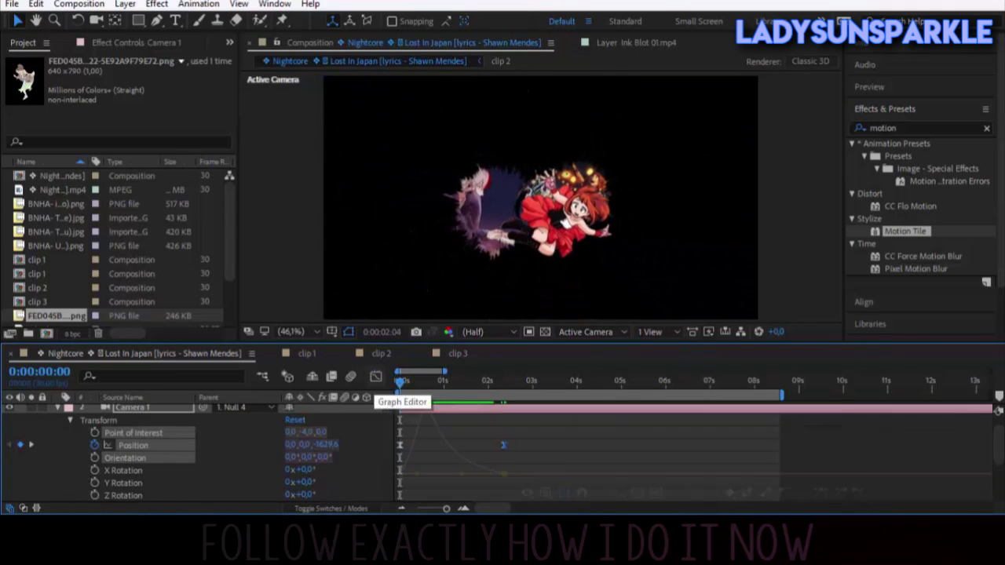
click(376, 377)
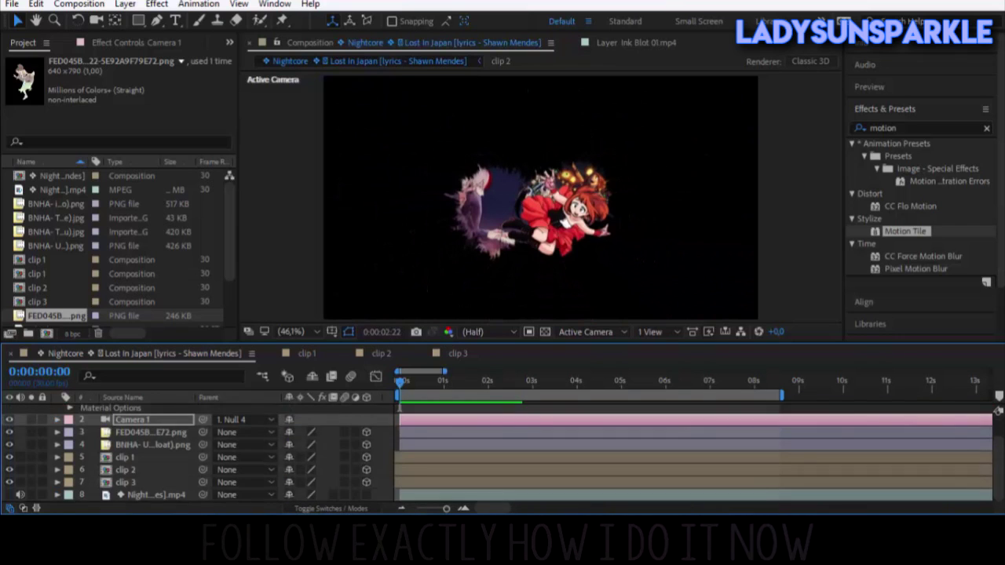
key(p)
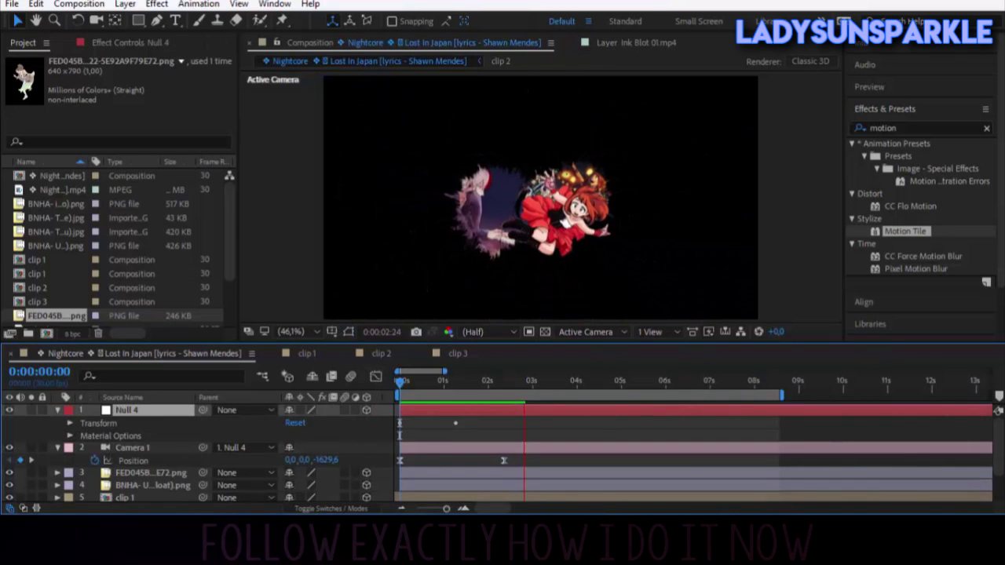
key(r)
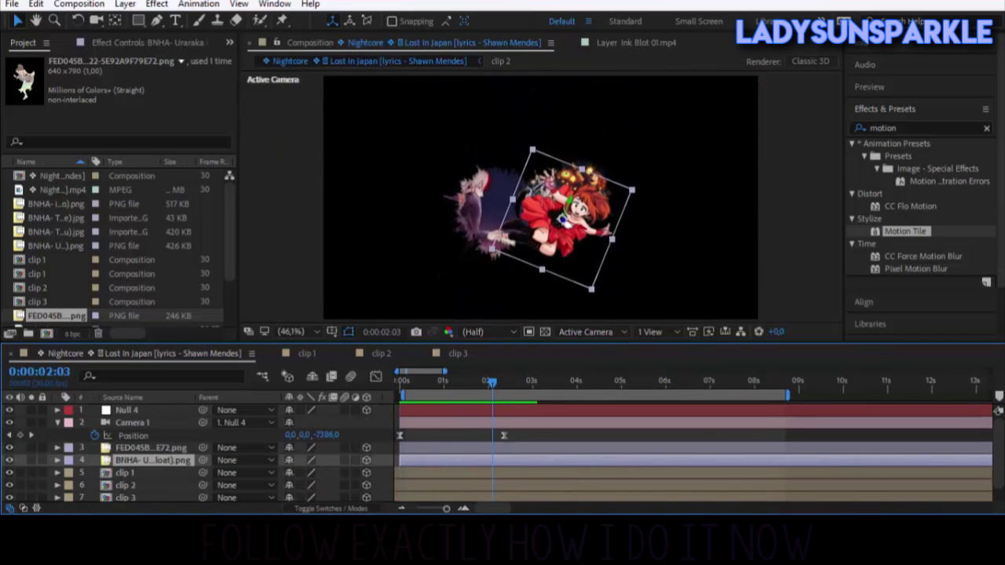
Turn the first character image layer's Z Rotation to -125°.
click(150, 448)
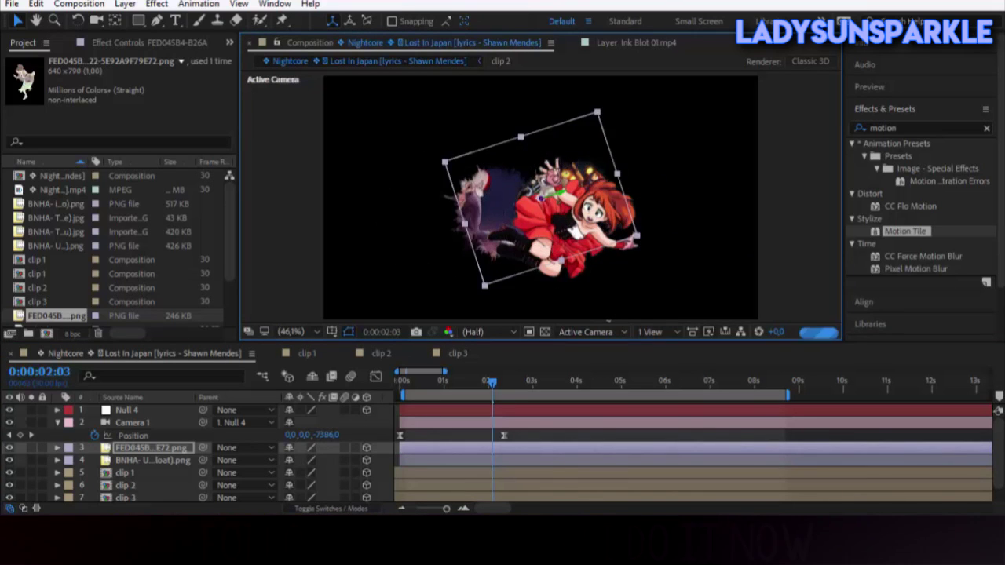
key(r)
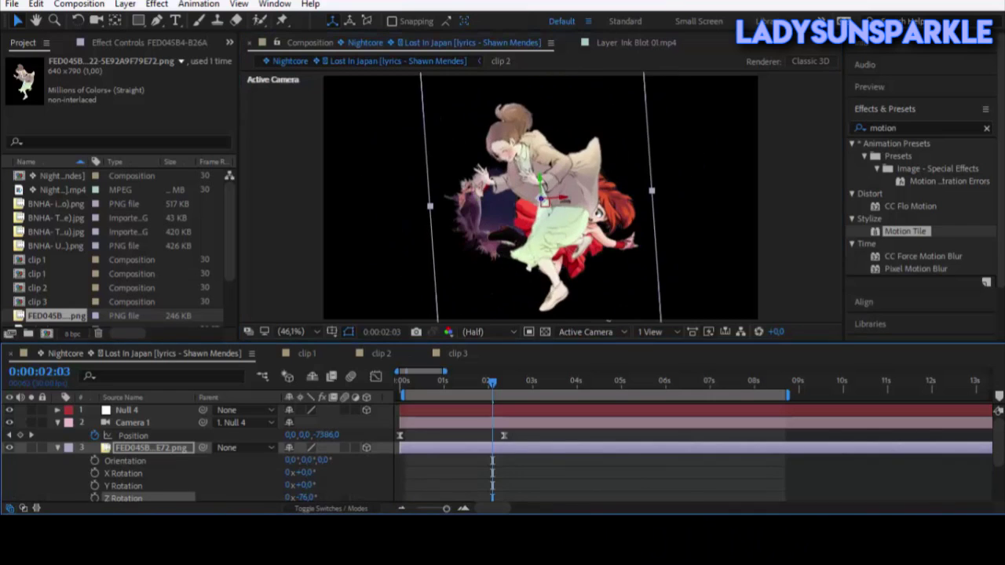
right_click(161, 447)
mouse_move(228, 99)
click(377, 350)
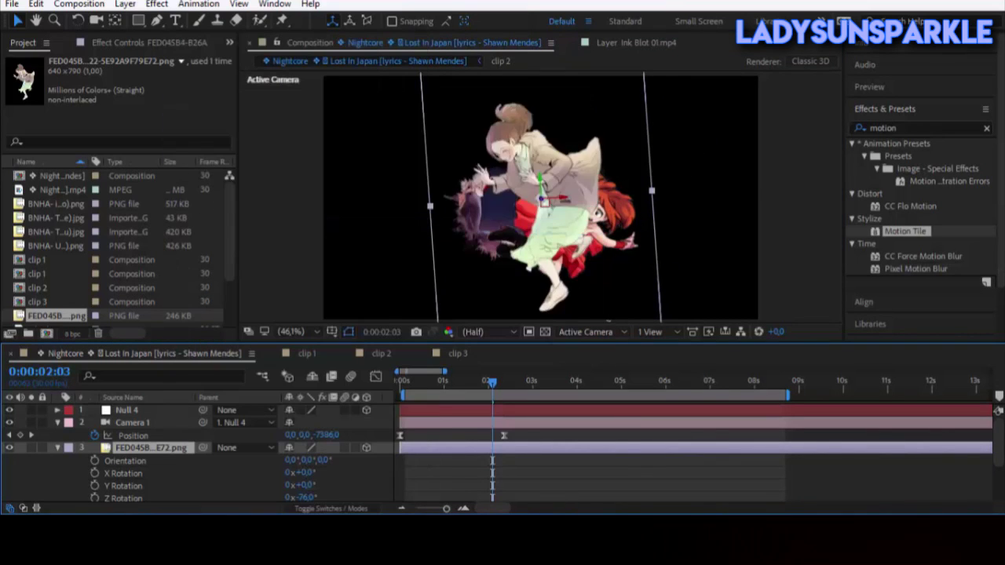
drag(302, 497, 267, 498)
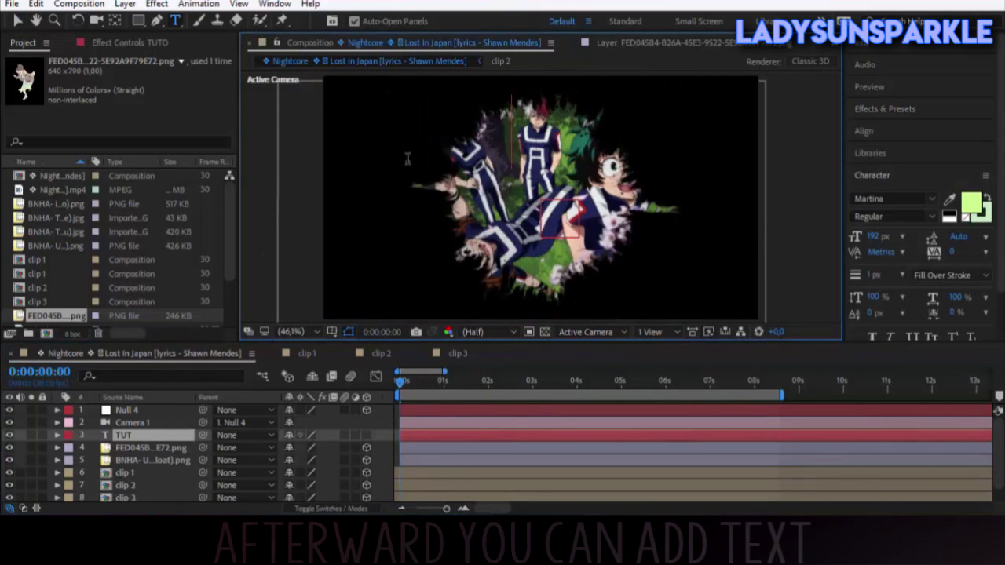
Type TUTORIAL and set its font to KG Sorry Not Sorry.
text(TUTORIAL)
click(905, 200)
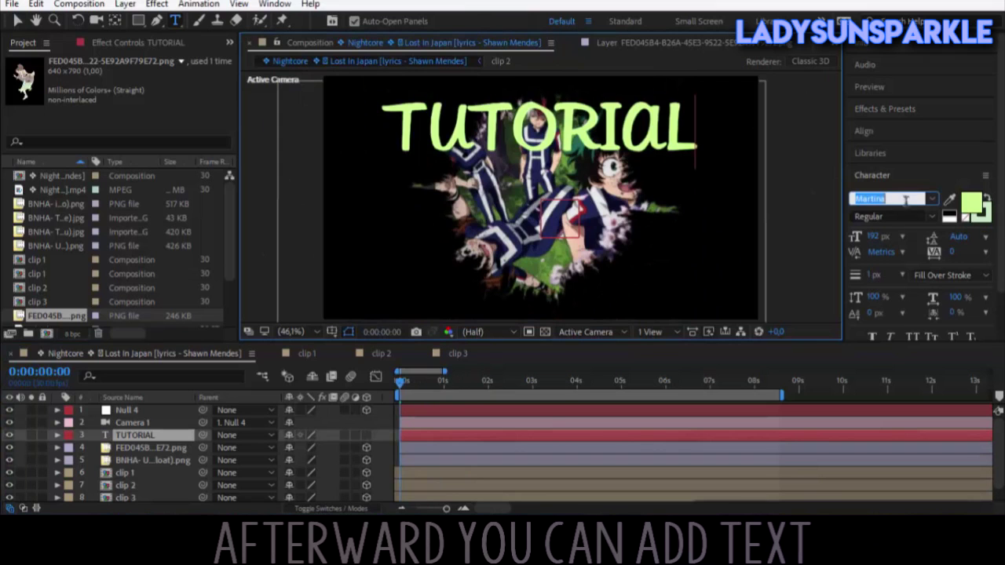
text(KG Sorry Not Sorry)
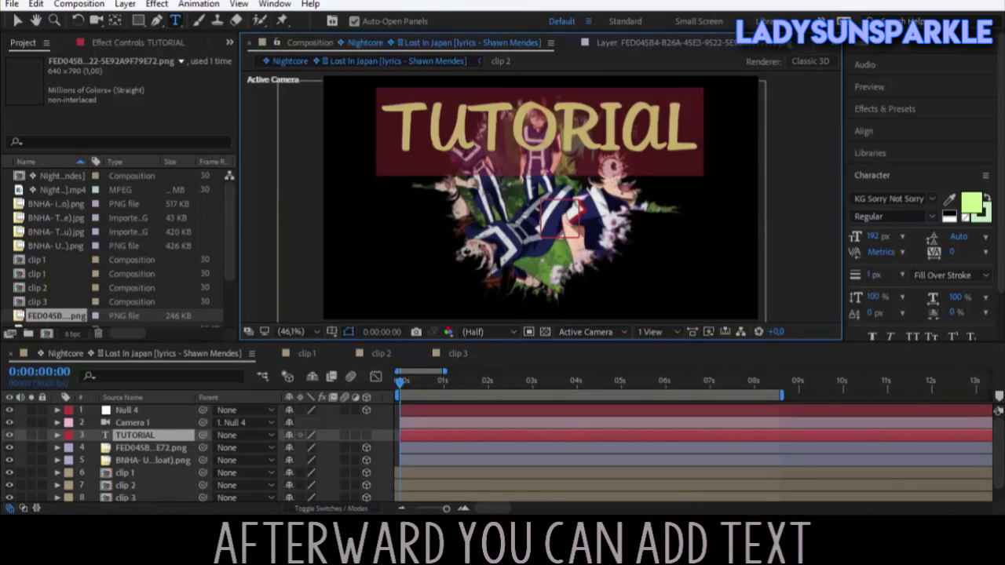
key(Return)
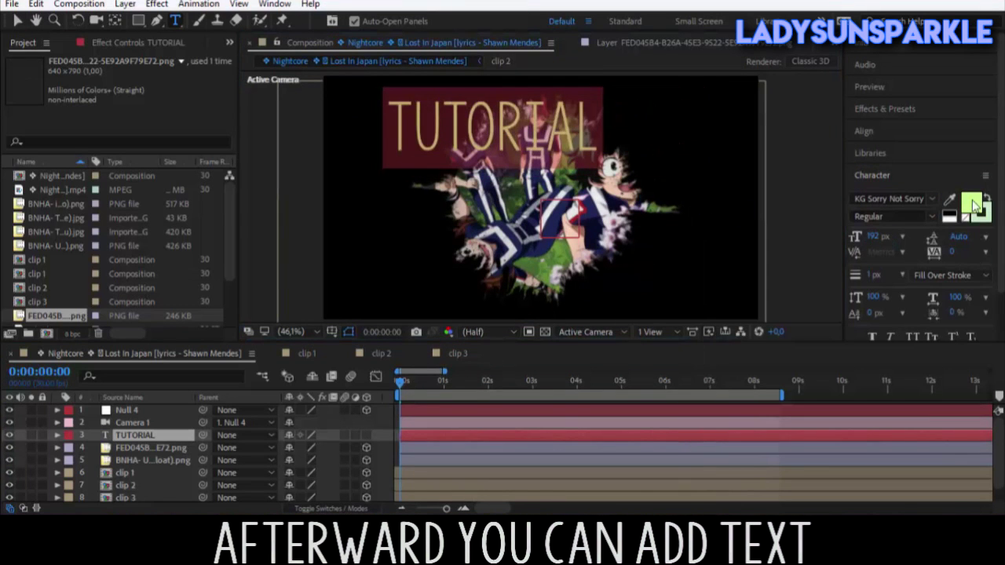
Give the TUTORIAL text a white fill and a slightly bluish near-white stroke.
click(973, 205)
click(970, 206)
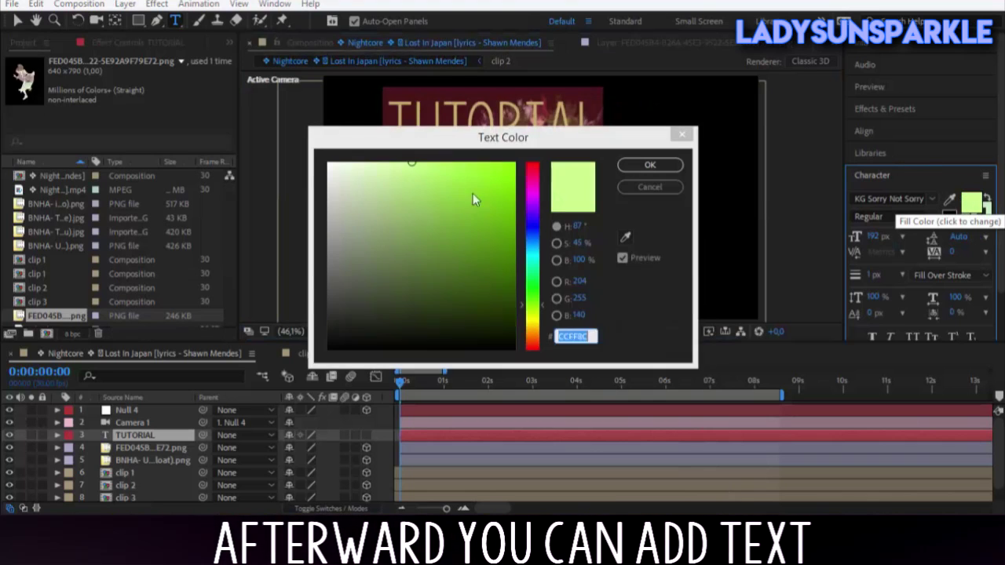
click(623, 164)
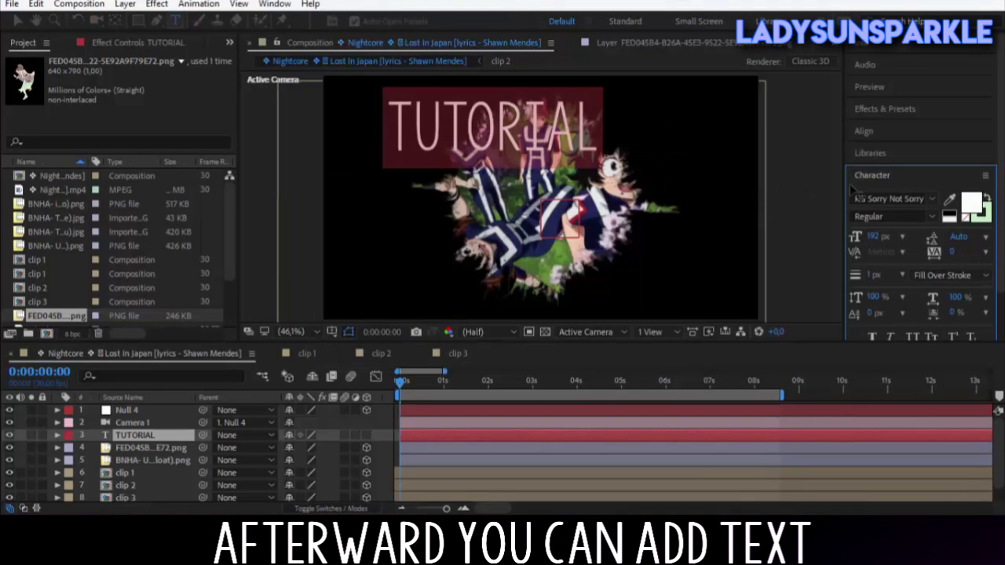
click(981, 213)
click(341, 169)
click(531, 233)
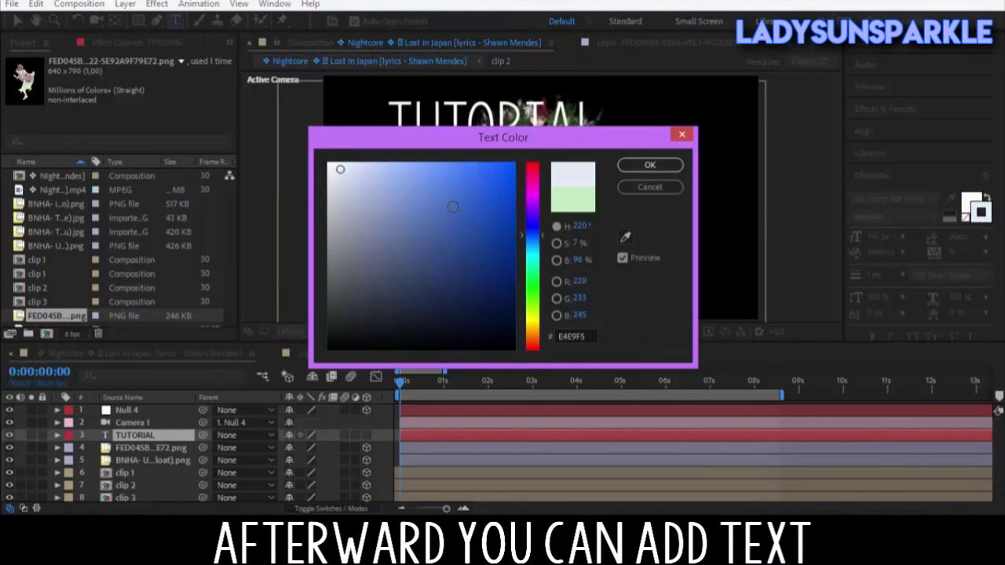
click(650, 165)
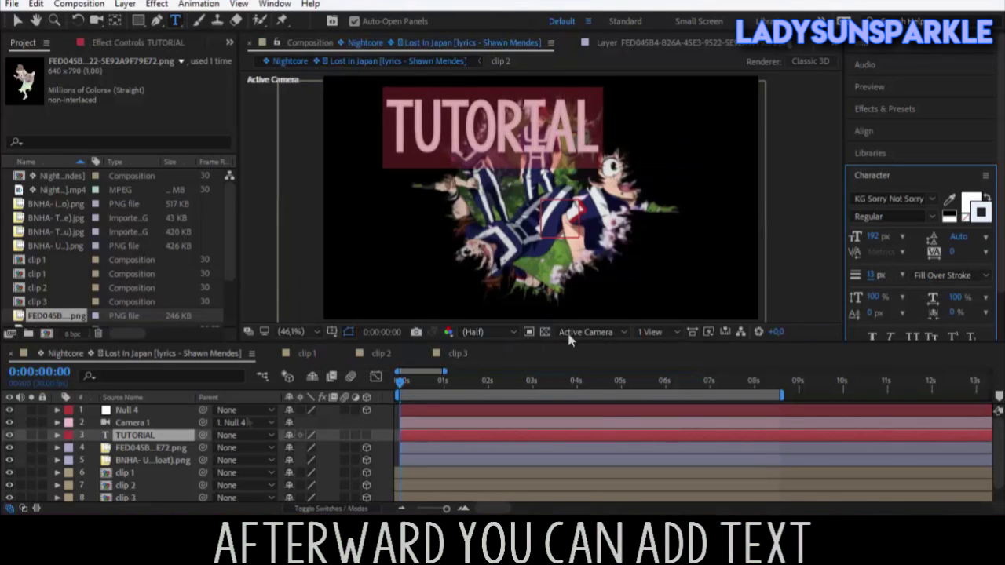
right_click(163, 437)
Add a Gradient Overlay layer style to the TUTORIAL text and open its gradient colours.
mouse_move(259, 199)
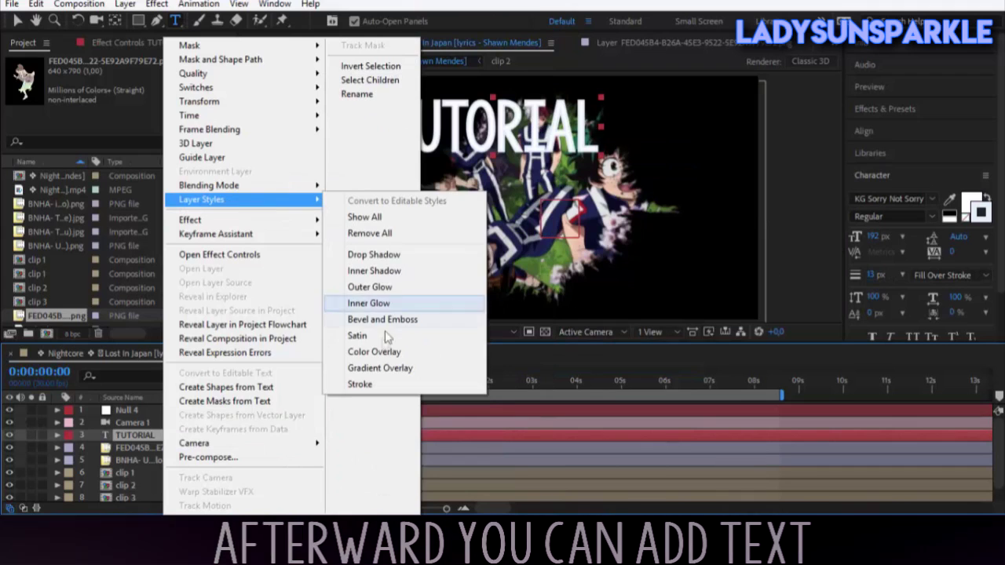
click(379, 367)
click(311, 460)
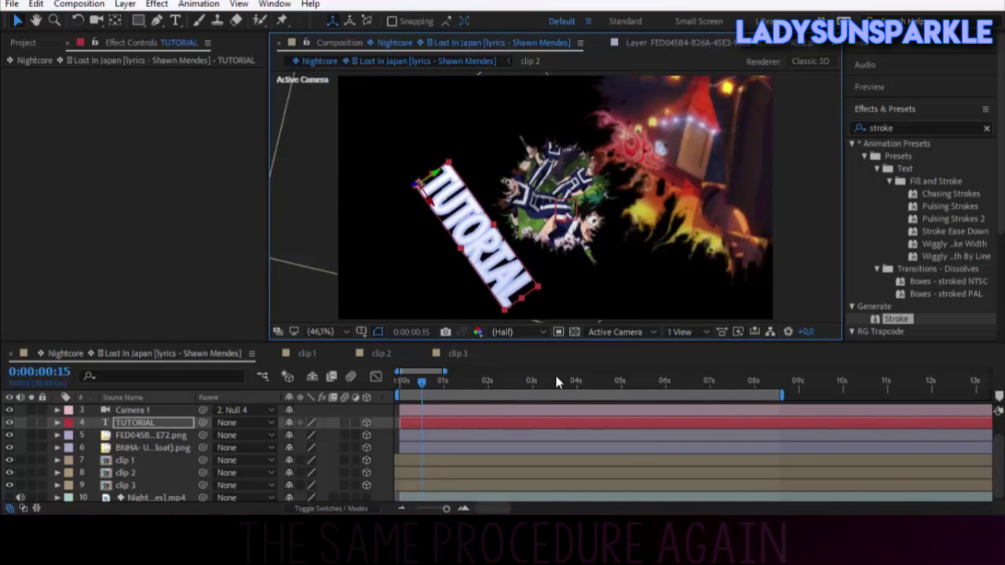
Move the TUTORIAL layer down one in the stack and add '3d' to its text.
key(Home)
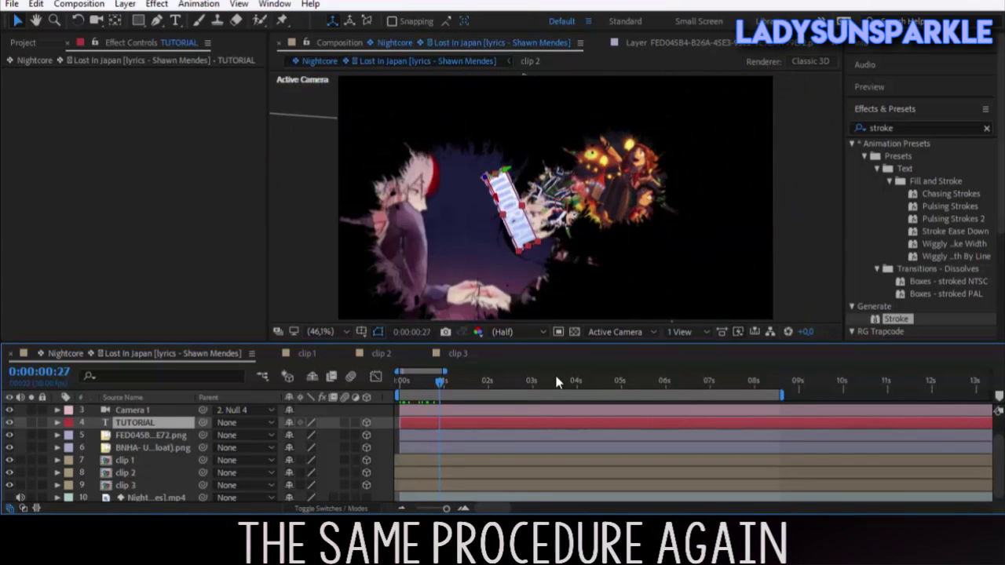
key(ctrl+bracketleft)
key(ctrl+bracketleft)
key(ctrl+bracketleft)
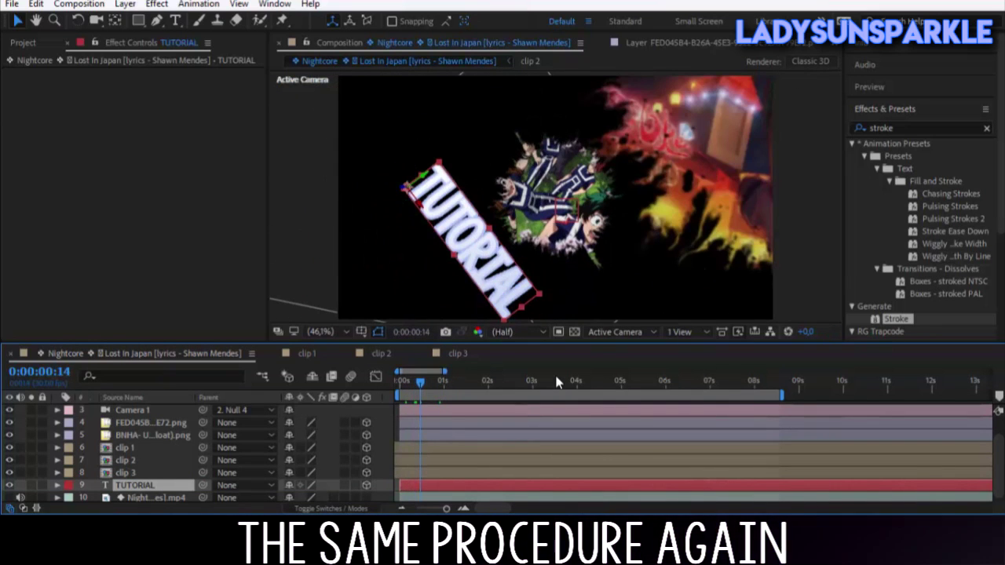
key(ctrl+t)
text(3d)
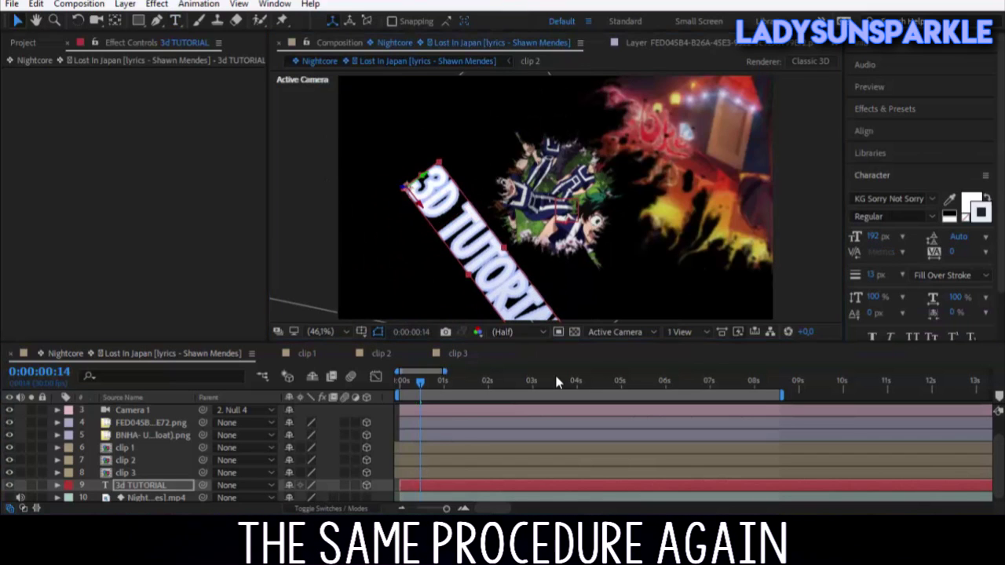
Show the text's Scale at 79% and step through the first second to check motion.
key(Page_Down)
key(Page_Down)
key(Page_Down)
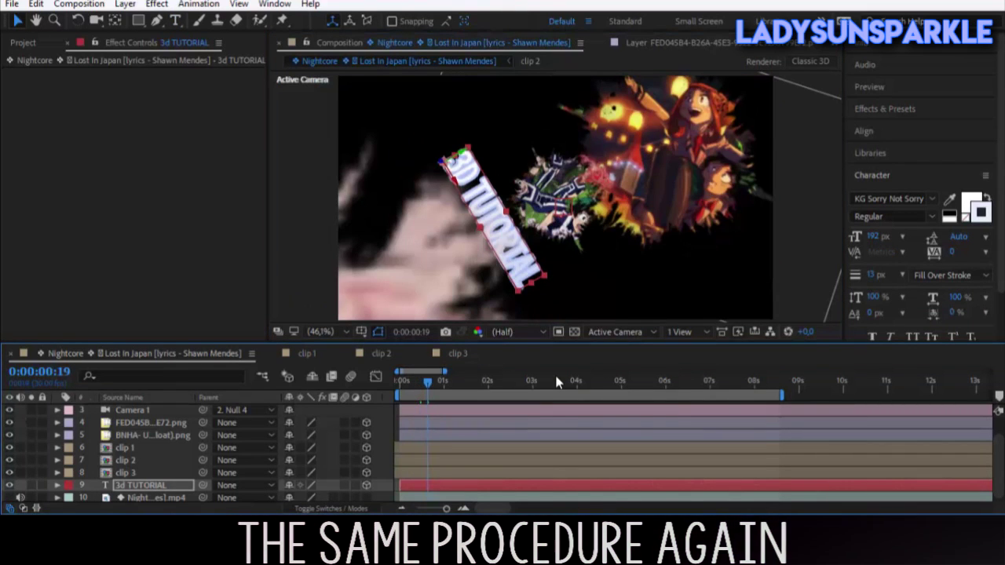
key(s)
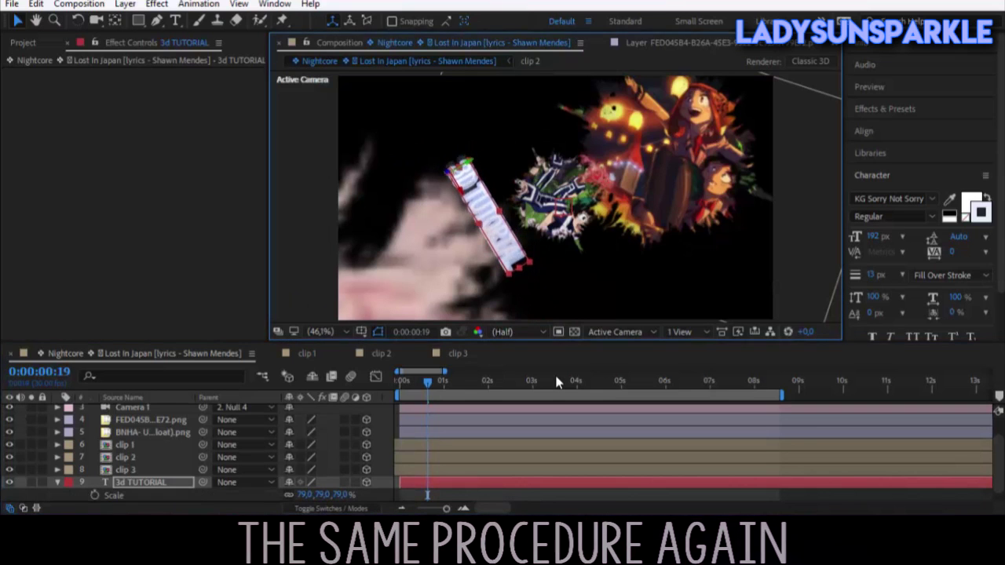
key(Page_Down)
key(Page_Down)
key(Page_Down)
key(Page_Down)
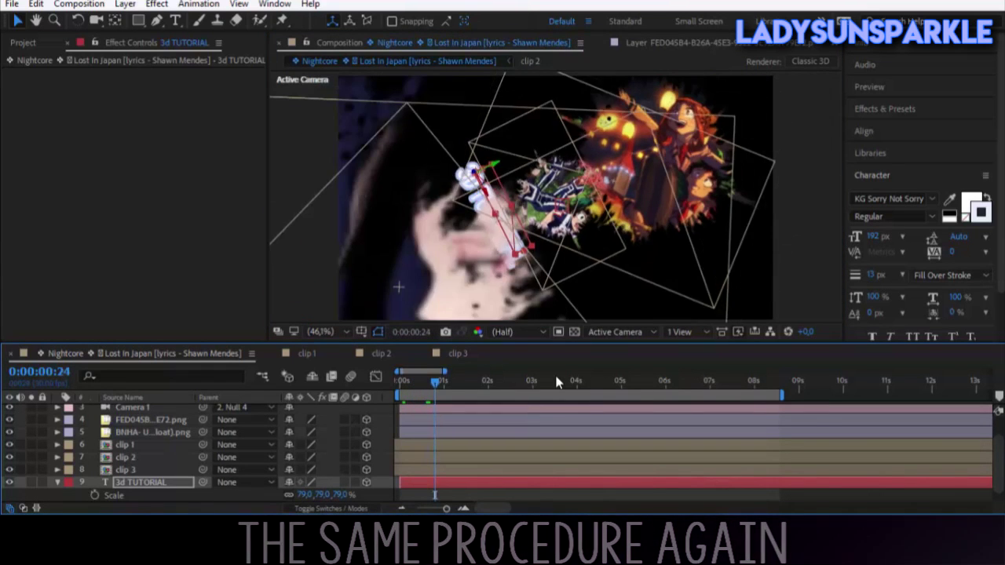
key(Page_Down)
key(alt+e)
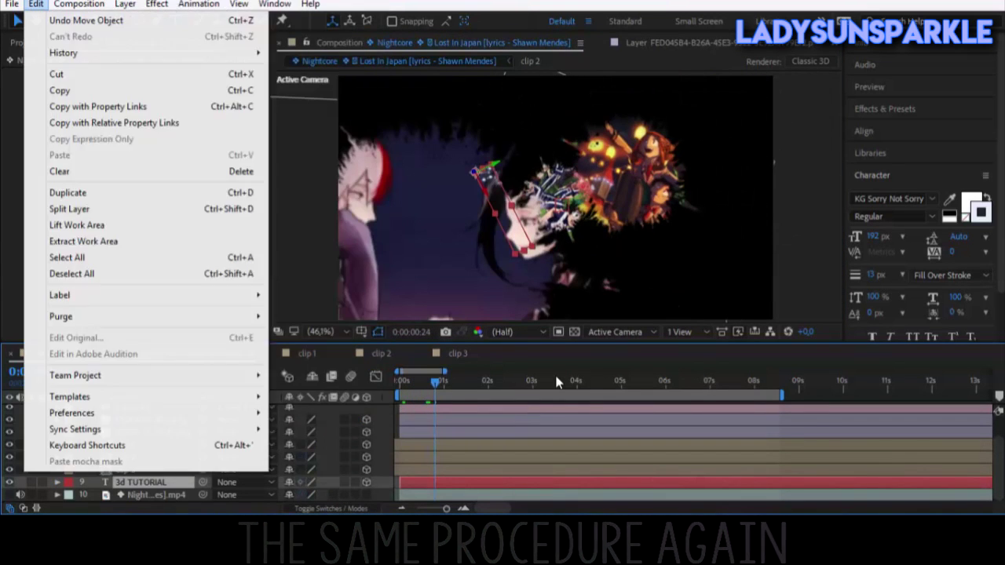
Duplicate the text as 'want', raise it above clip 1, and show its rotation.
key(Escape)
key(ctrl+d)
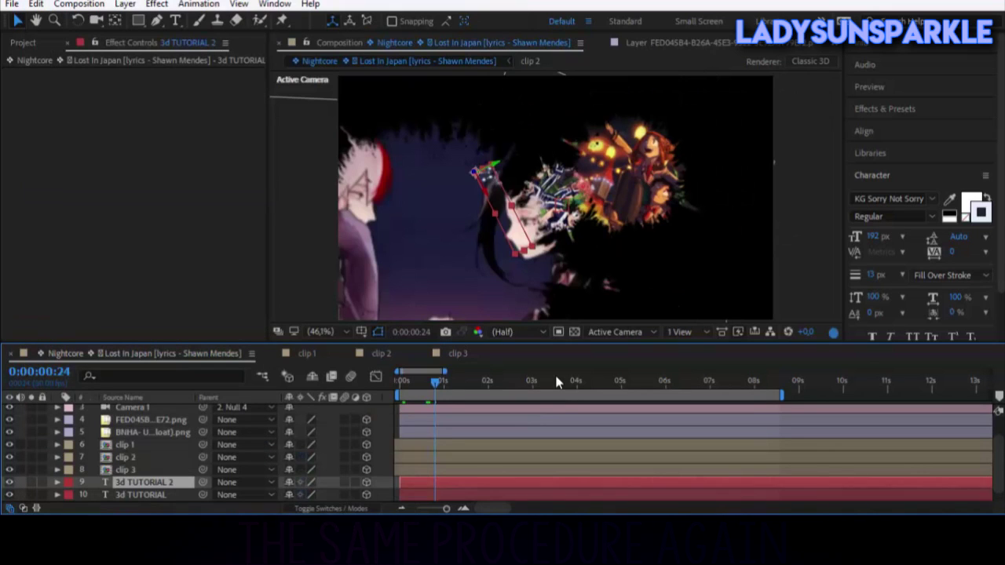
key(ctrl+t)
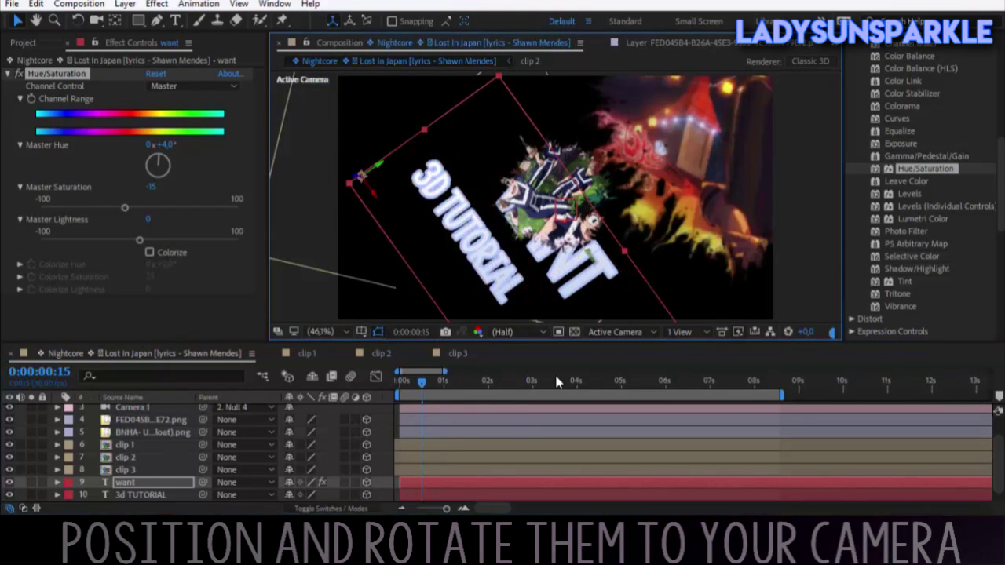
key(ctrl+bracketright)
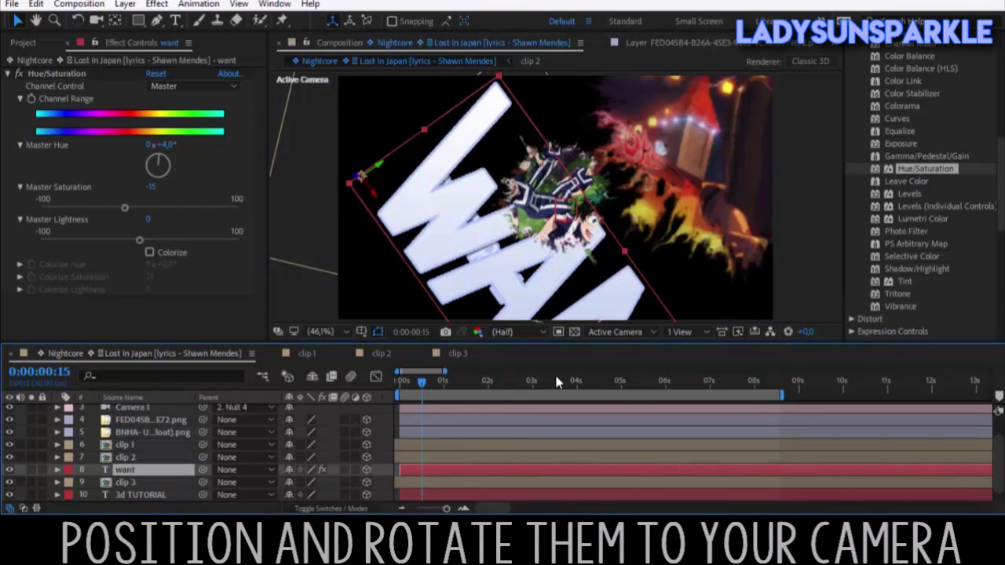
key(Return)
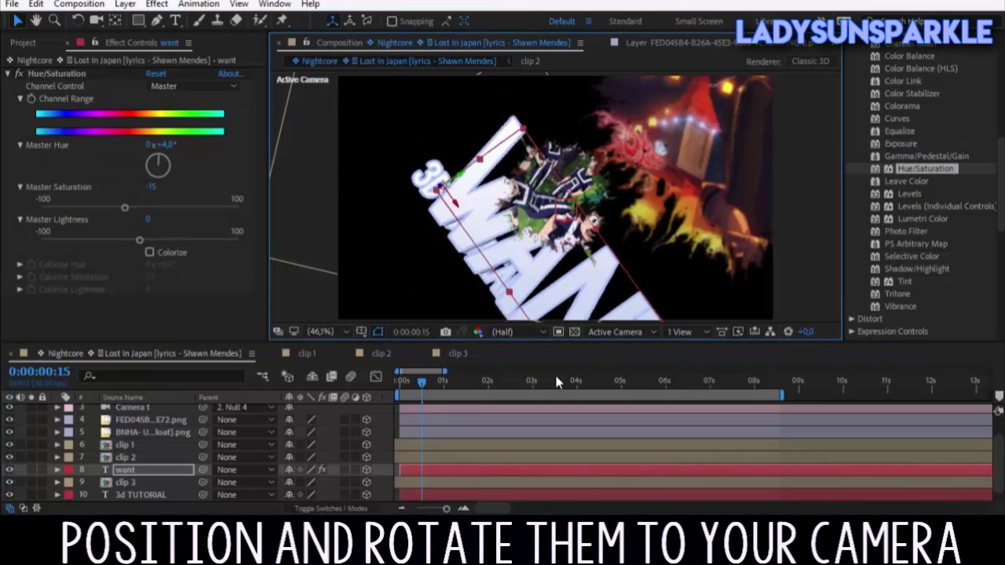
key(ctrl+bracketright)
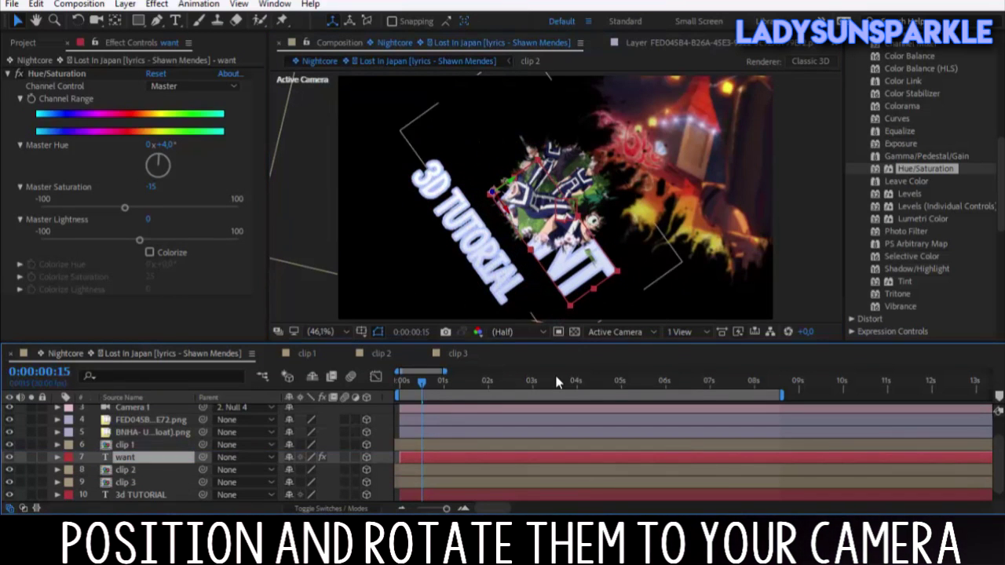
key(ctrl+bracketright)
key(r)
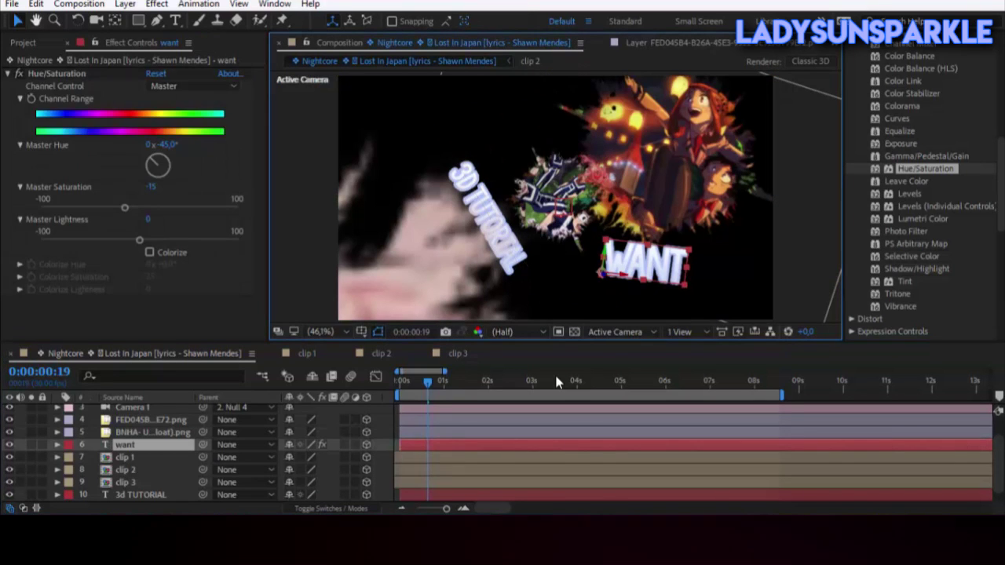
Duplicate again as 'this?', rotate it -96° on Z, and preview the camera move.
key(ctrl+d)
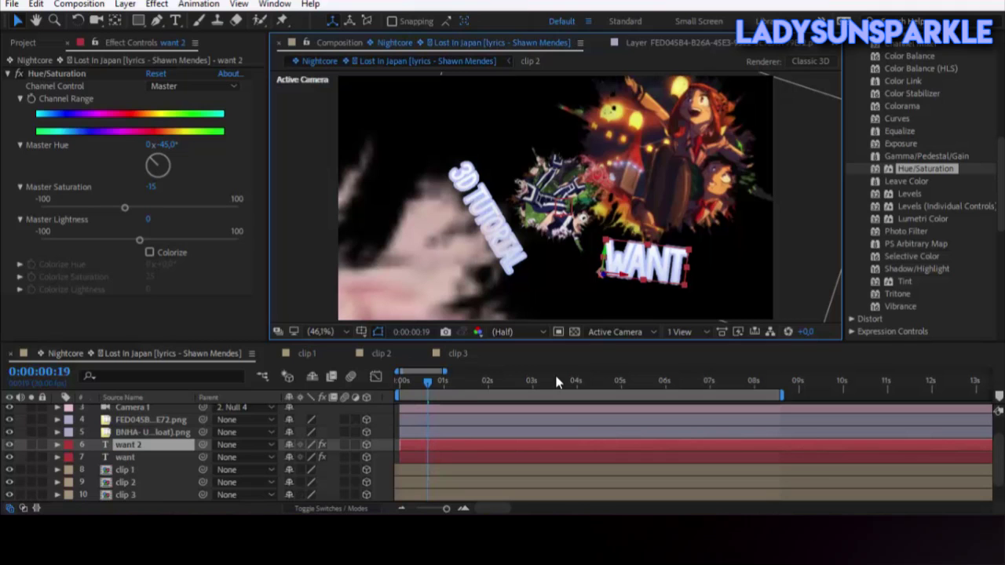
text(?)
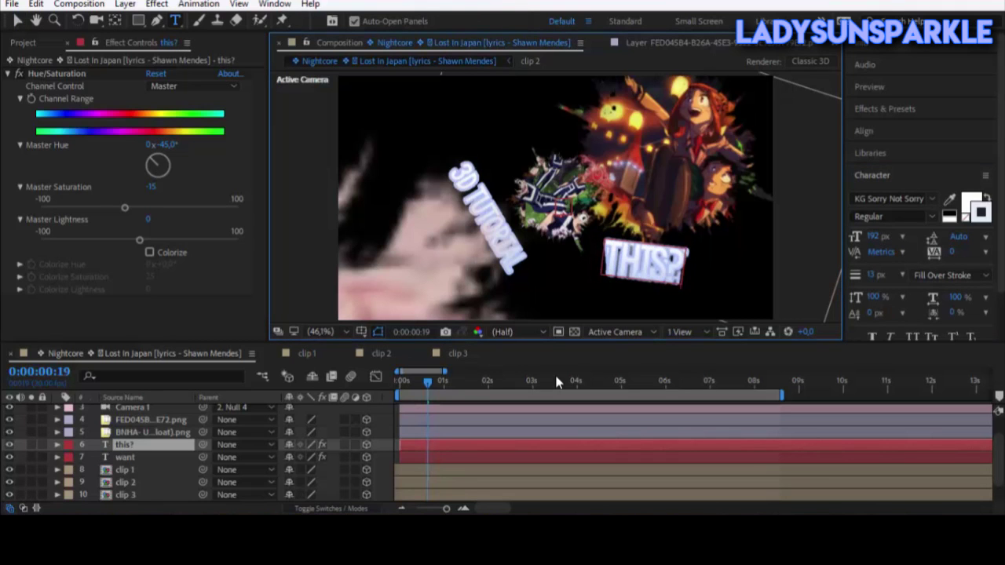
key(space)
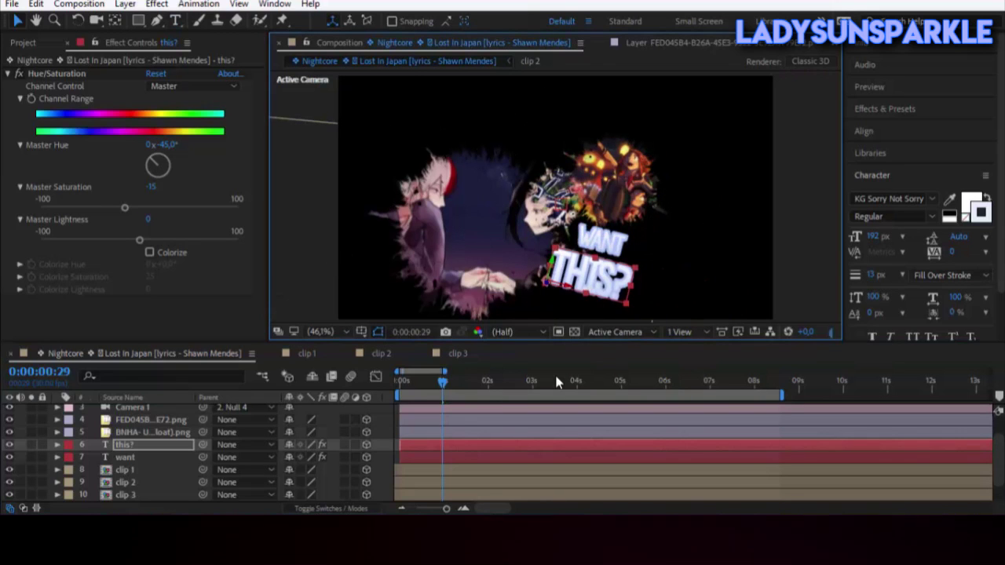
key(Return)
key(r)
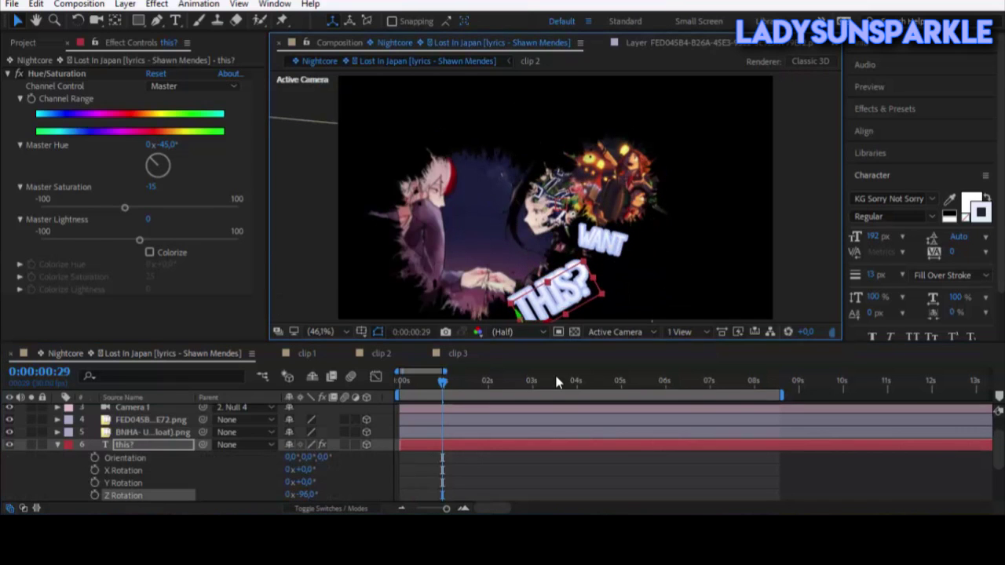
key(space)
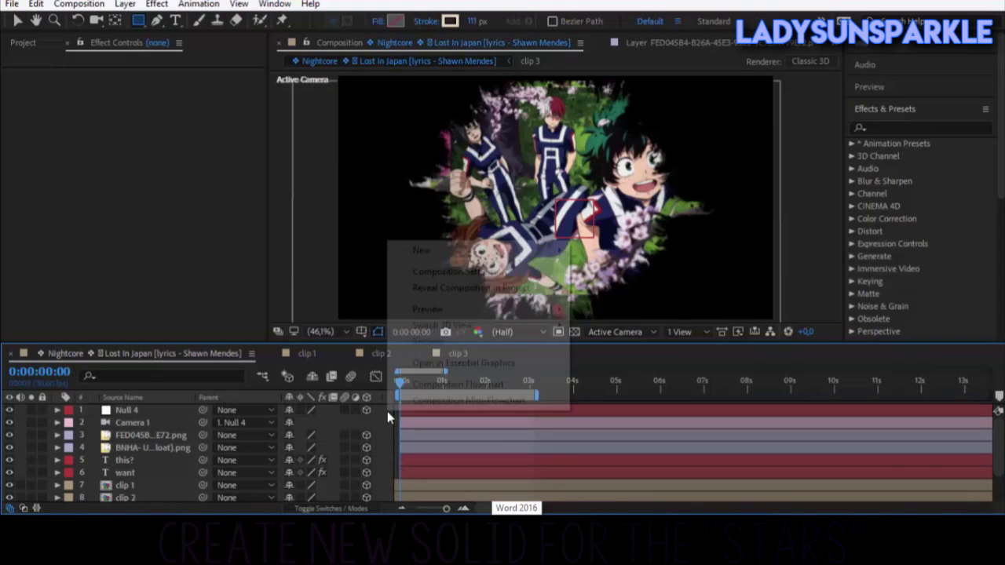
Create a solid named 'stars' and apply a white (FFFFFF) Fill effect.
key(ctrl+y)
text(stars)
key(Return)
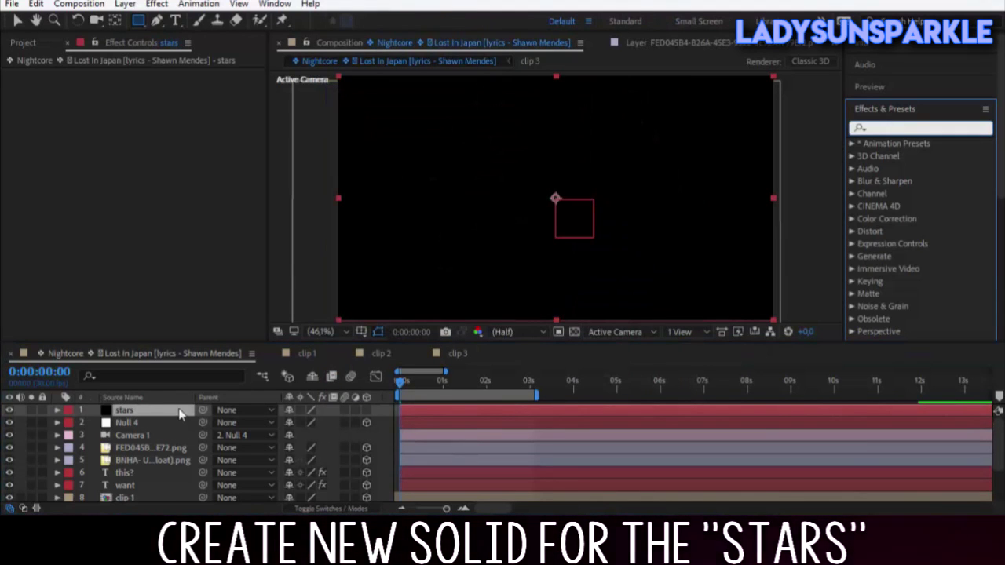
text(fill)
drag(890, 231, 134, 410)
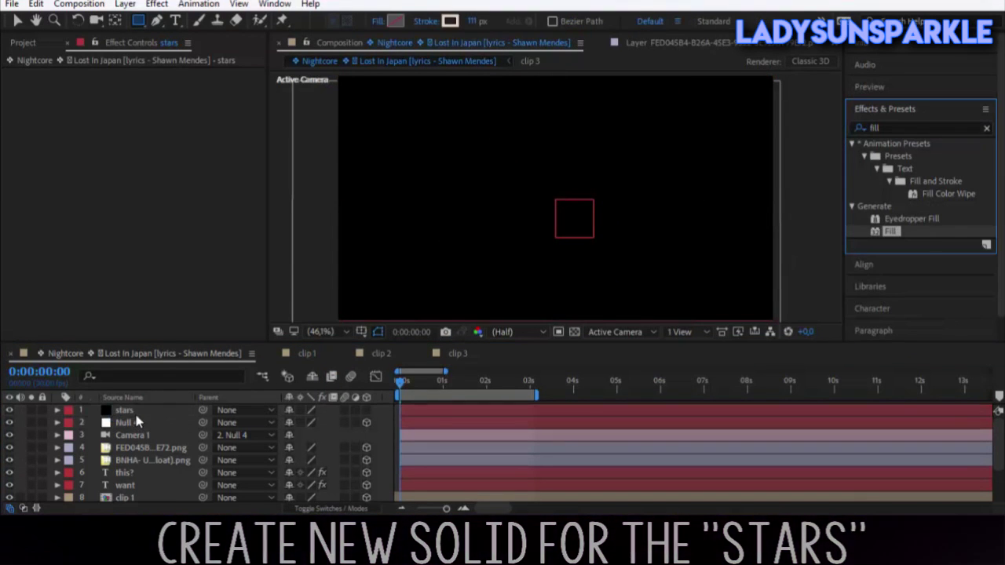
click(146, 113)
text(FFFFFF)
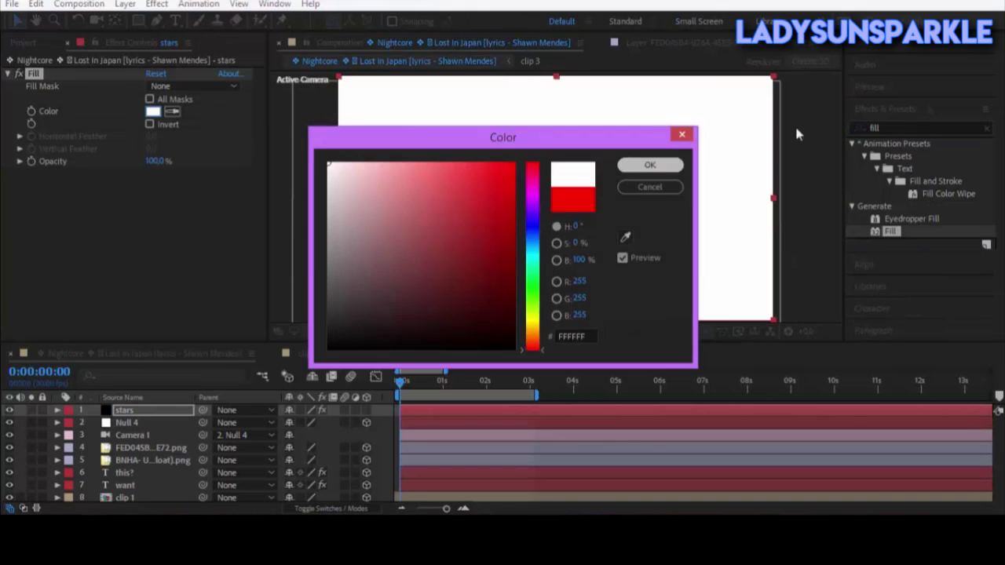
click(646, 164)
Apply CC Ball Action to stars with Scatter 800 and Grid Spacing 20.
text(cc ba)
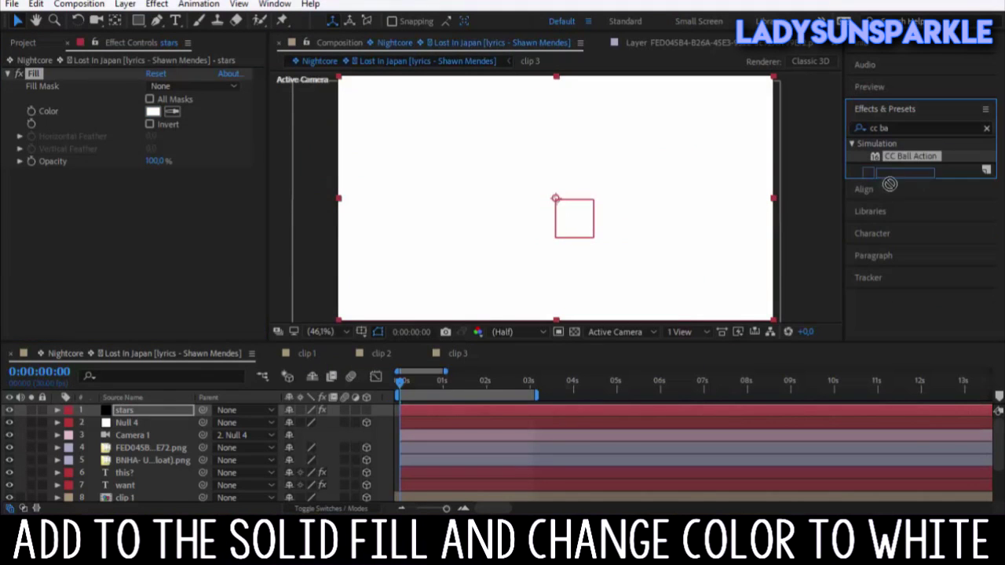
drag(911, 155, 451, 408)
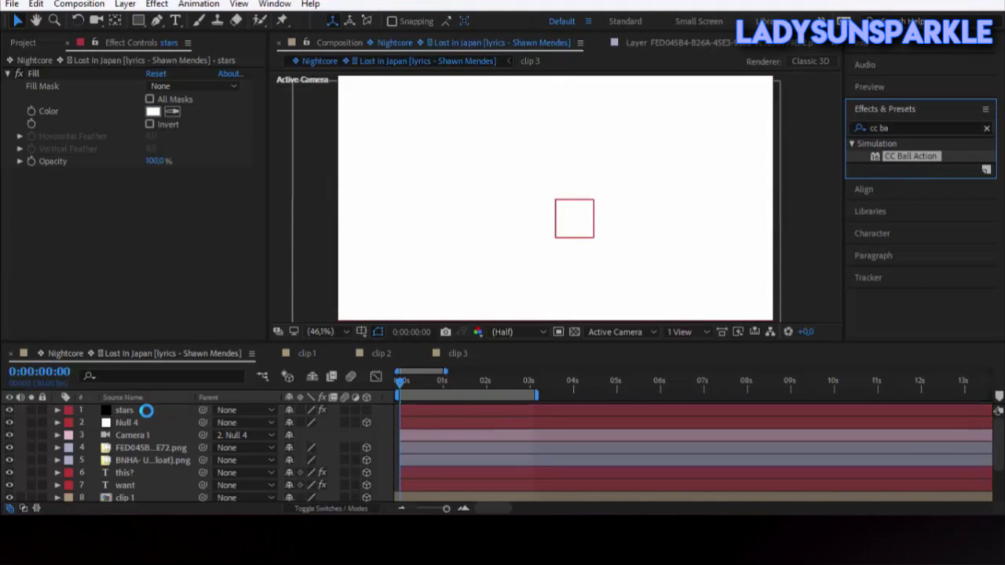
drag(195, 157, 195, 157)
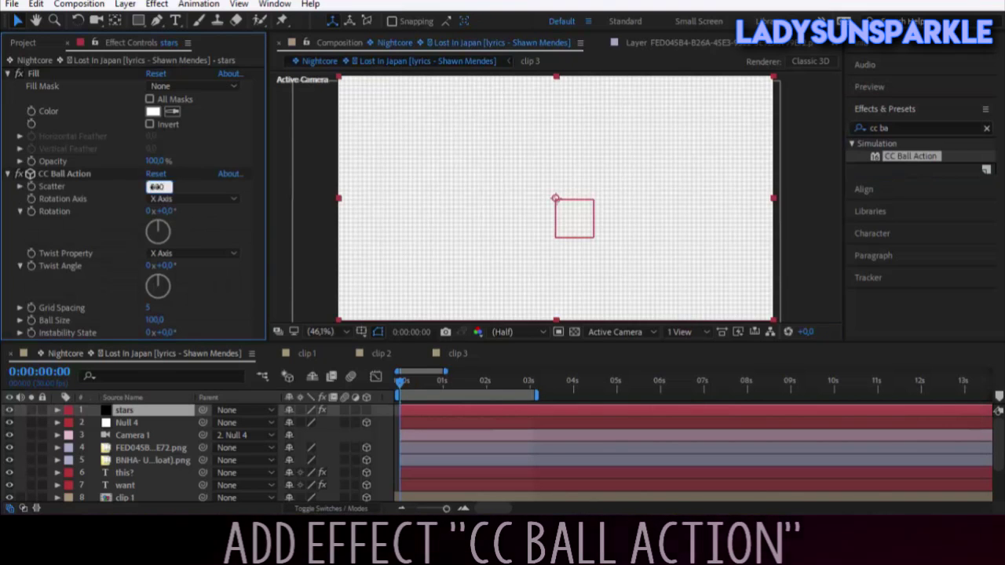
key(Return)
click(154, 308)
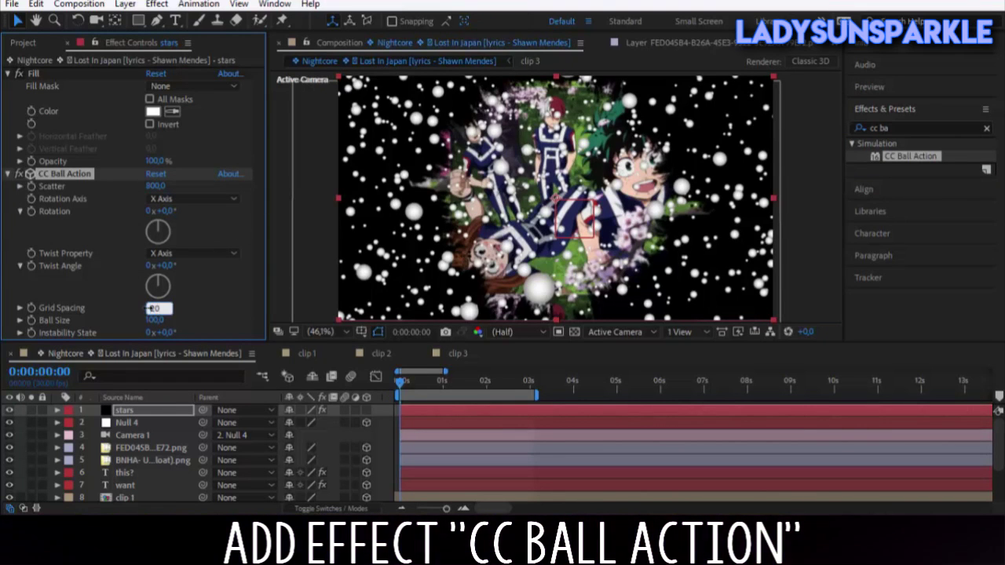
text(20)
key(Return)
key(Return)
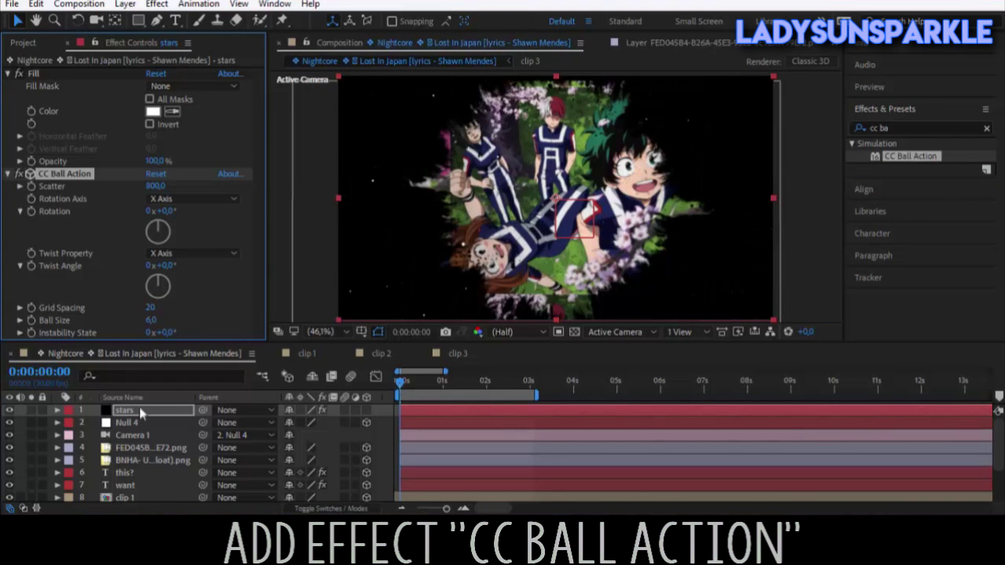
Move stars below 3d TUTORIAL, check a few frames, and set Ball Size to 20.
drag(141, 414, 140, 491)
drag(402, 381, 420, 386)
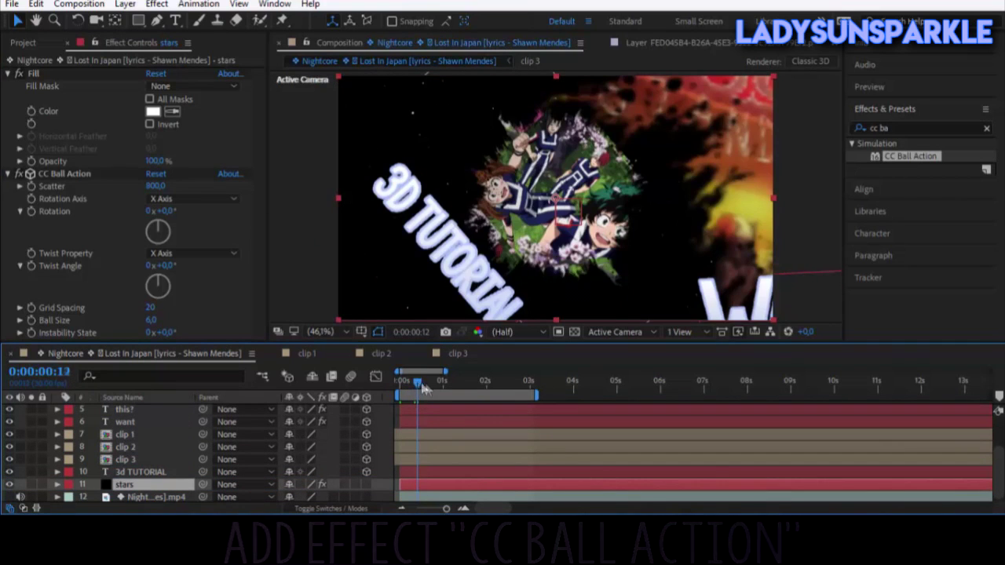
drag(419, 386, 401, 385)
click(151, 320)
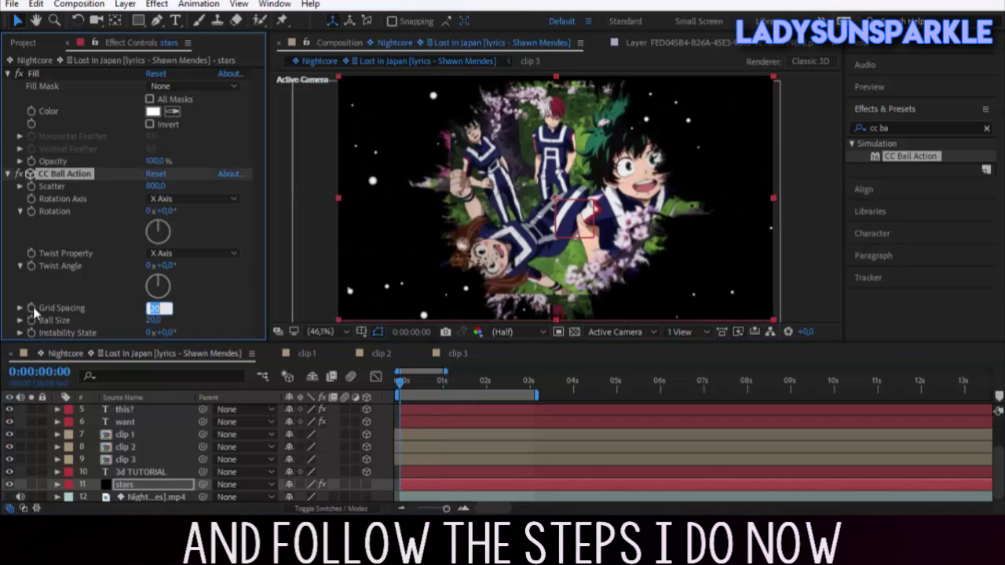
key(Return)
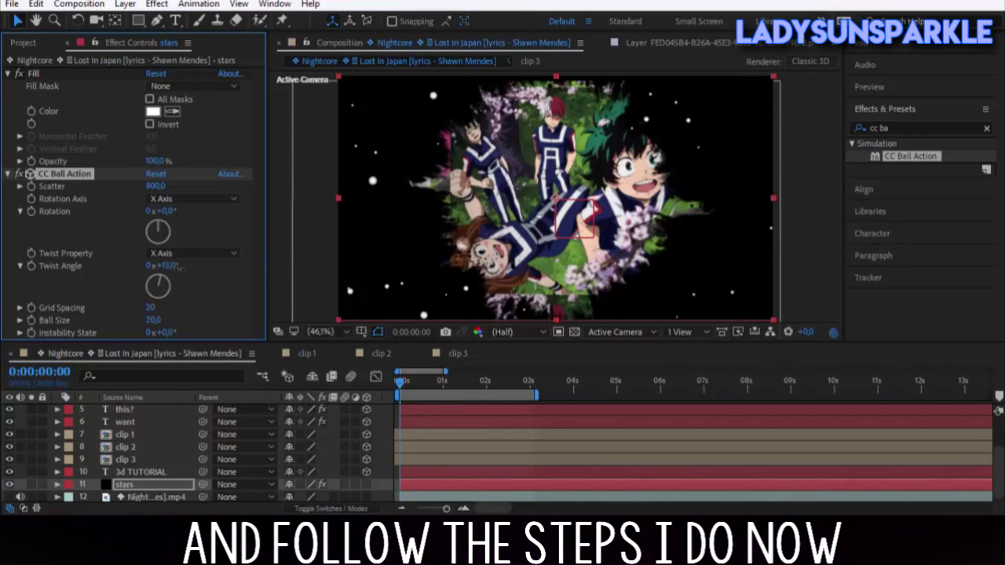
Set Twist Angle to 0° and keyframe it at 0:00:03:04.
drag(180, 269, 173, 271)
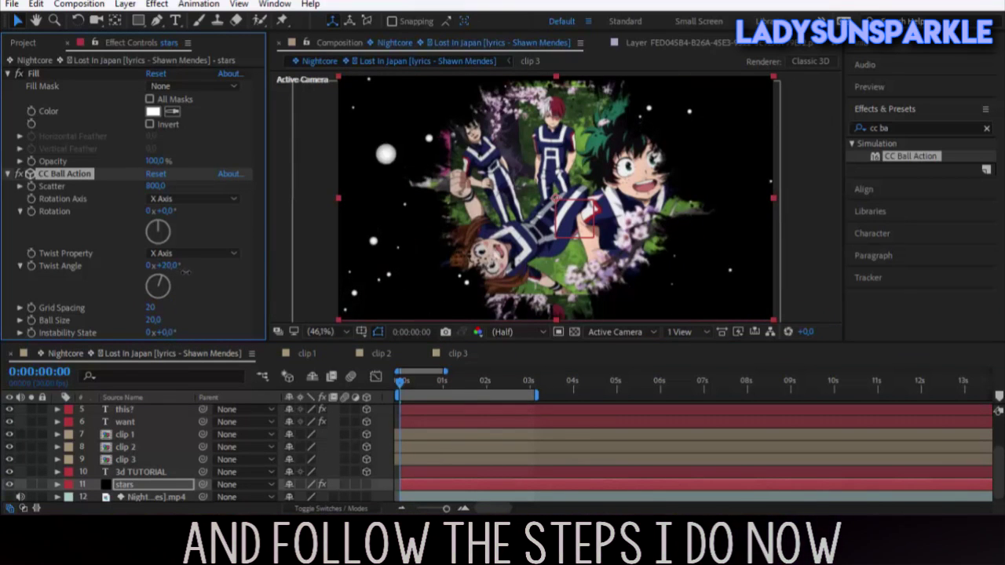
click(29, 266)
click(535, 383)
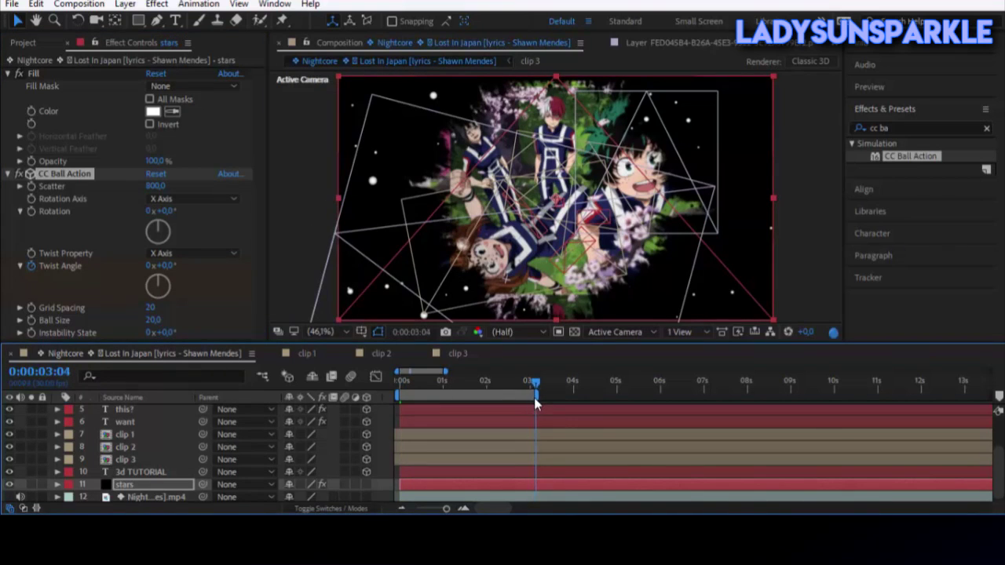
At 0:00:03:18, raise the stars' Twist Angle to about 13° and review the twist.
click(556, 385)
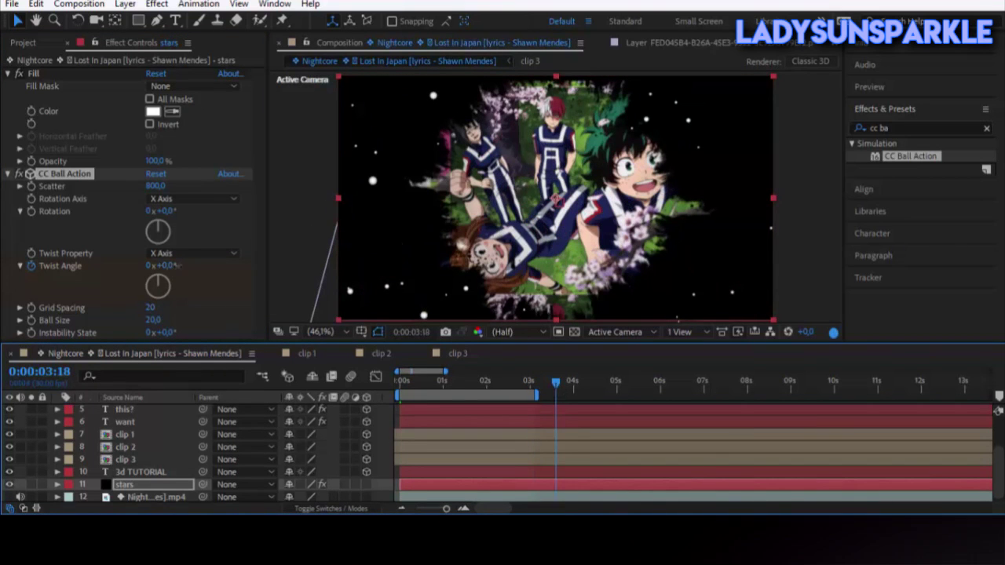
drag(179, 265, 183, 267)
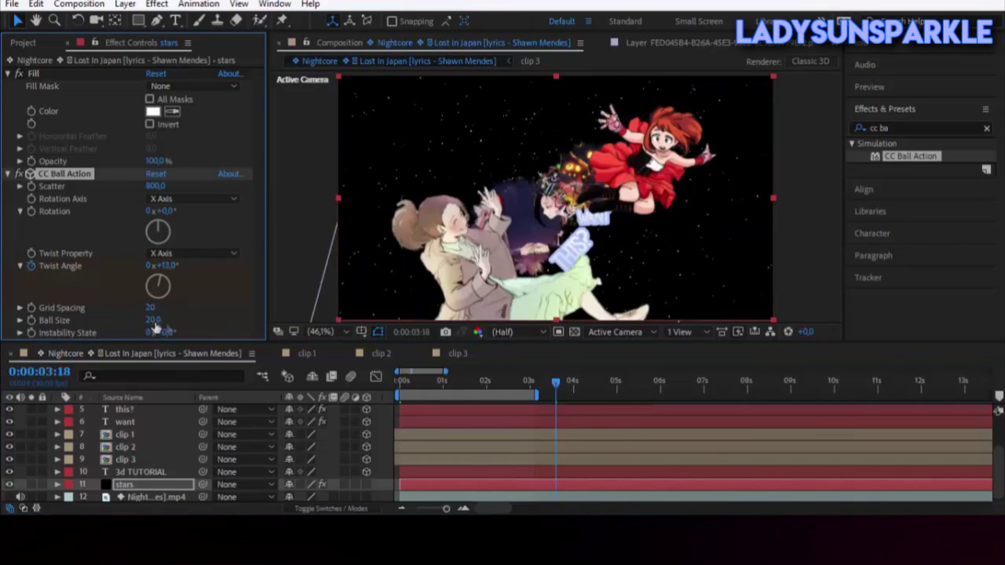
key(Home)
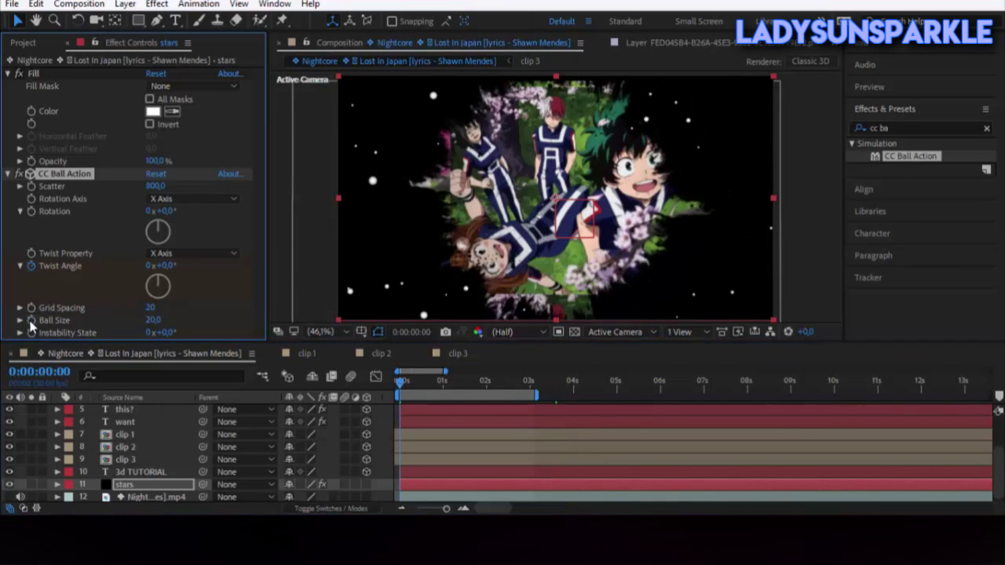
click(554, 385)
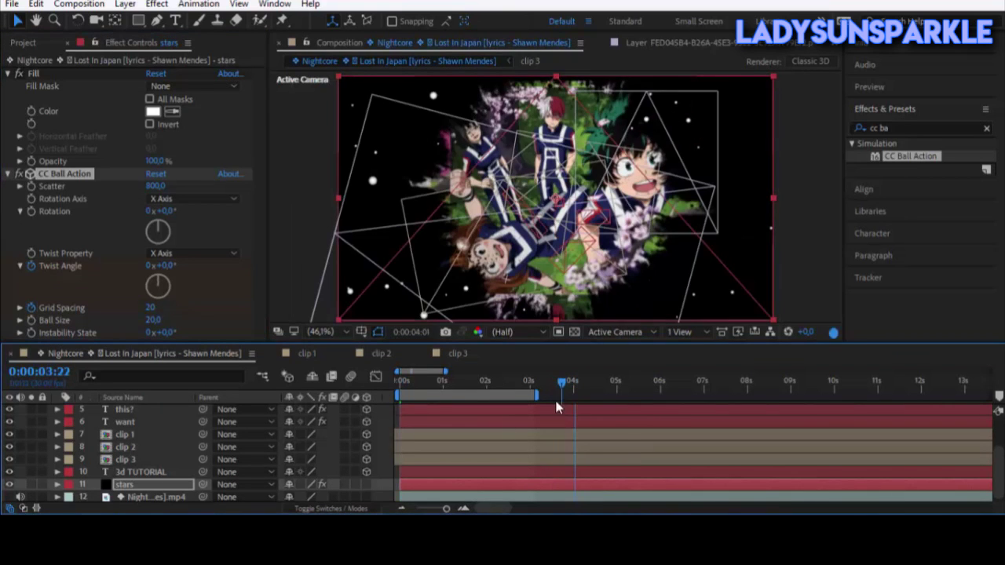
Try a larger Grid Spacing but keep 20, then preview the stars around 3 seconds.
drag(153, 307, 194, 316)
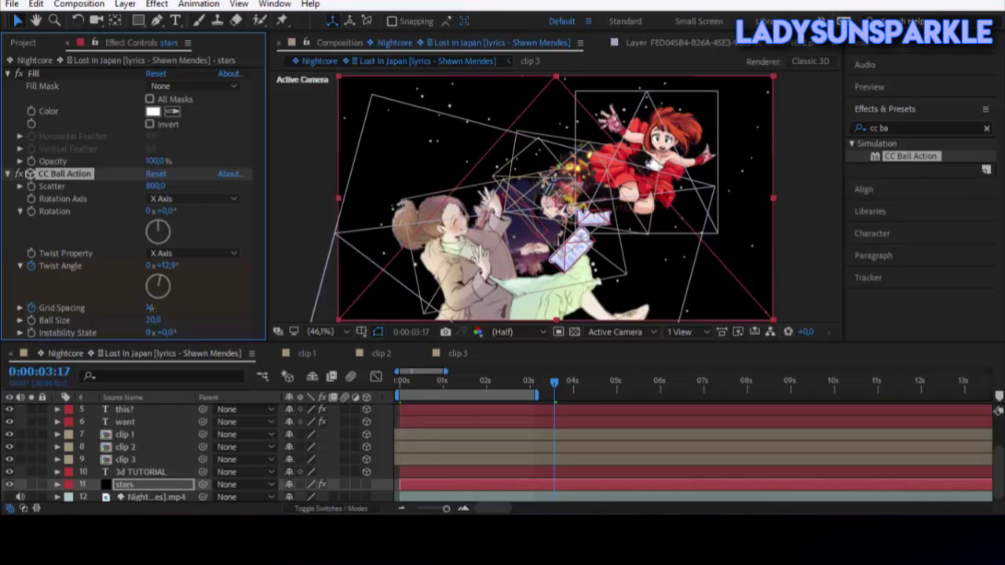
text(20)
key(Return)
drag(551, 382, 556, 382)
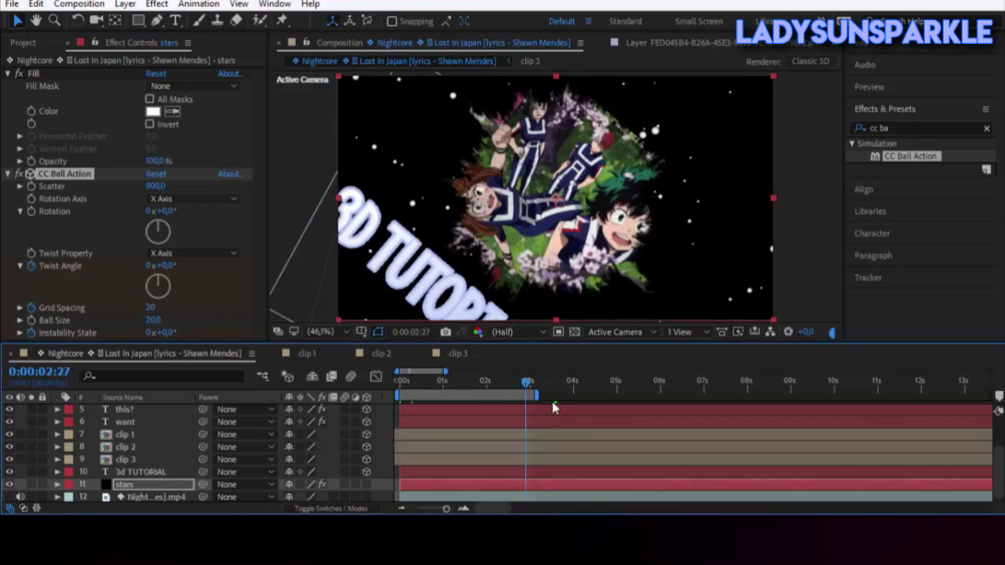
drag(400, 382, 552, 382)
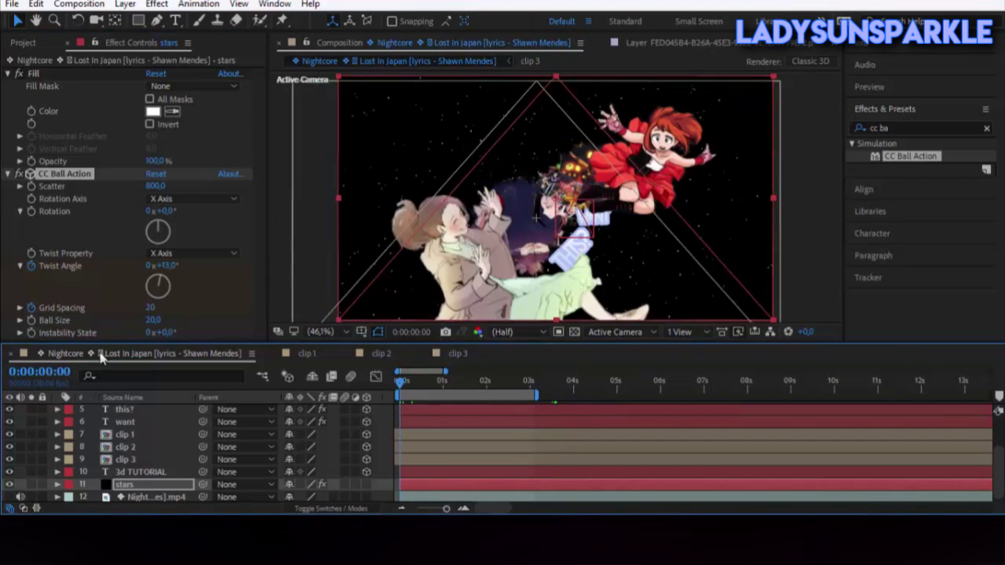
key(Page_Up)
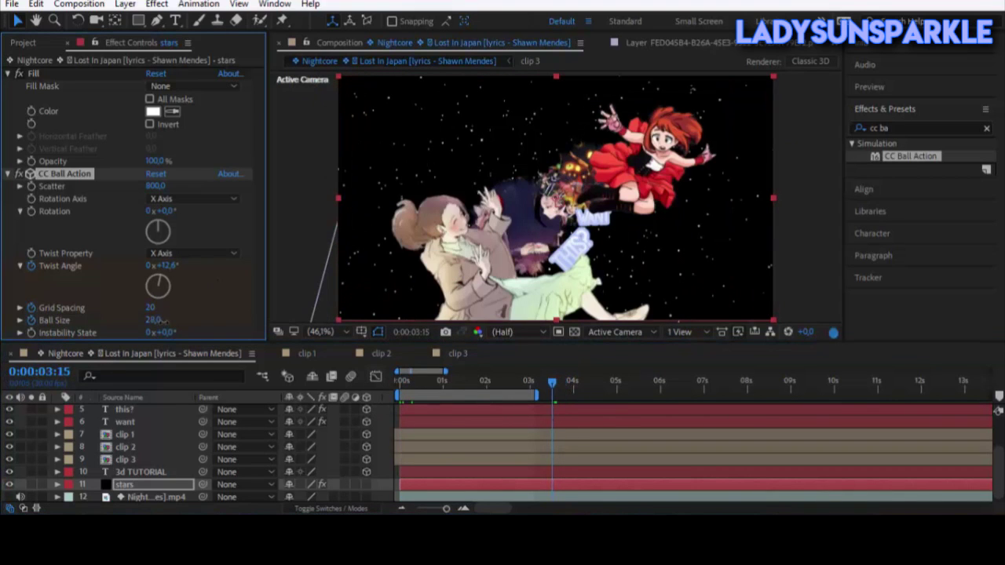
Set Instability State to 80° and the stars' Rotation to 13°.
click(156, 320)
drag(188, 332, 240, 333)
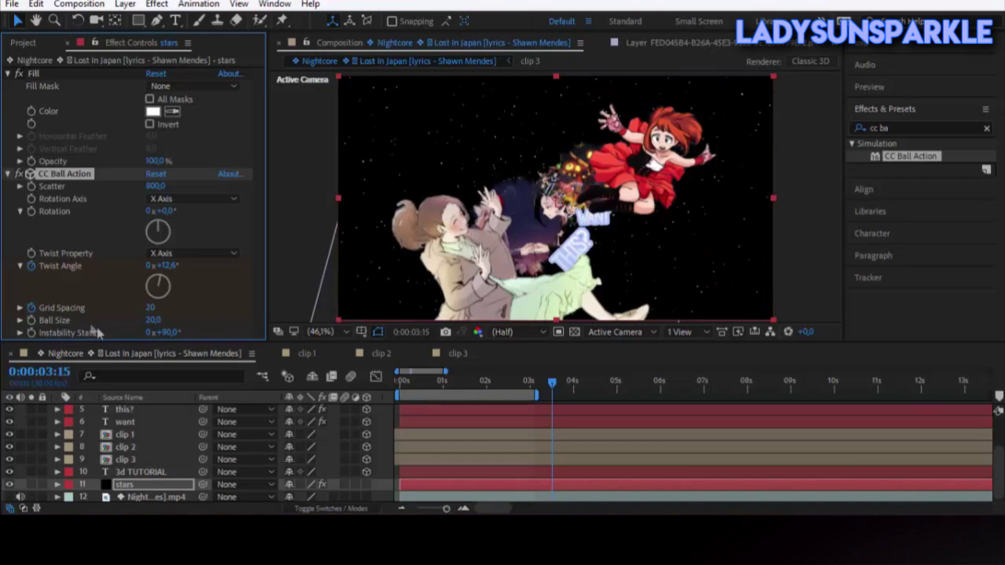
click(166, 333)
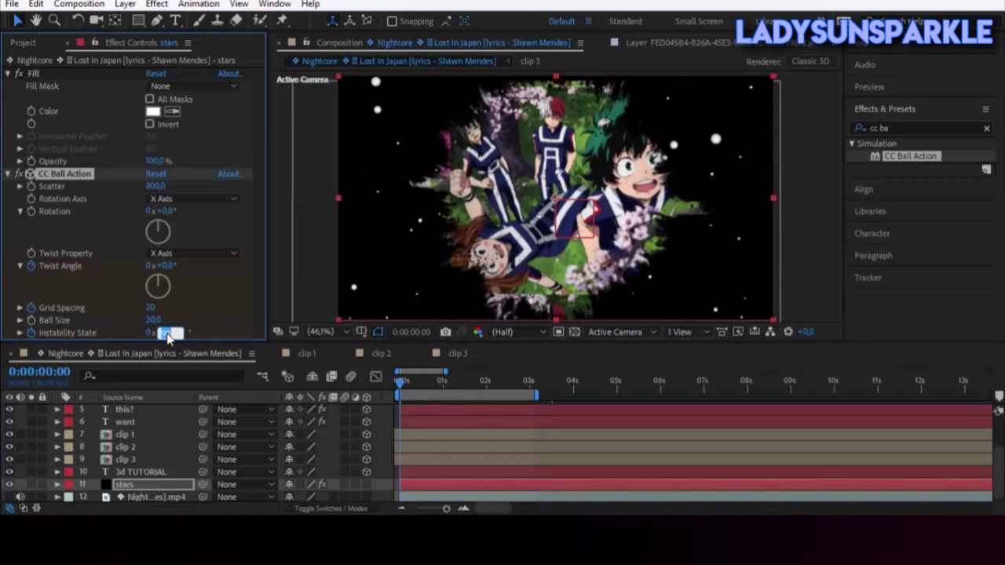
drag(177, 211, 182, 212)
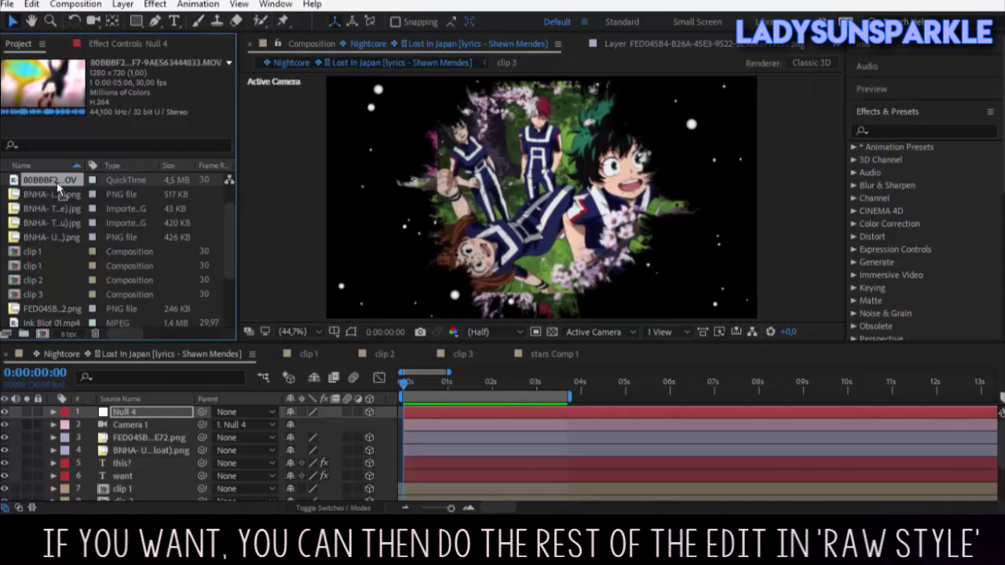
Place the transition clip atop the layers, starting at about 3 seconds.
mouse_move(110, 334)
mouse_down()
mouse_move(158, 414)
mouse_move(425, 420)
mouse_up()
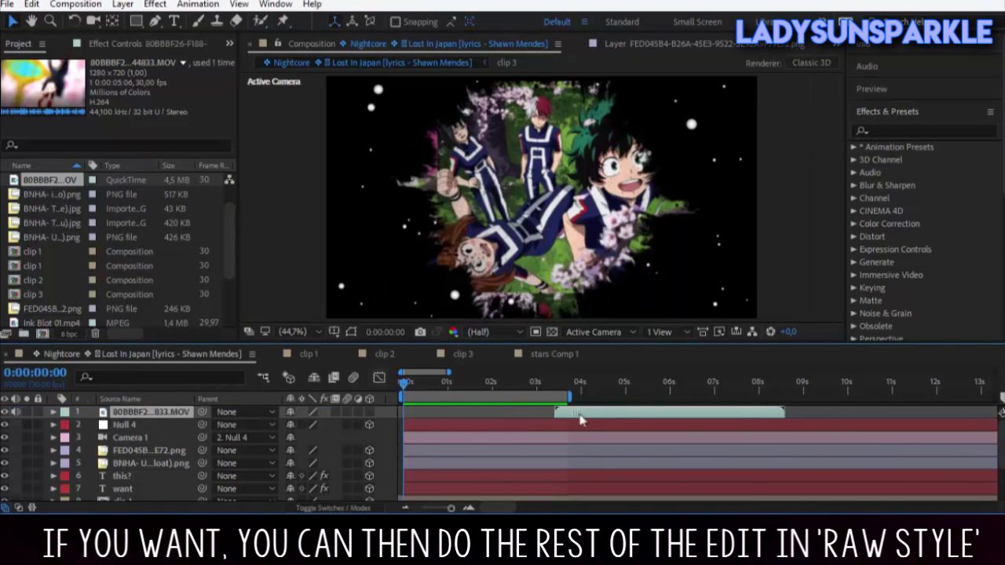
drag(589, 420, 548, 427)
click(553, 426)
click(547, 392)
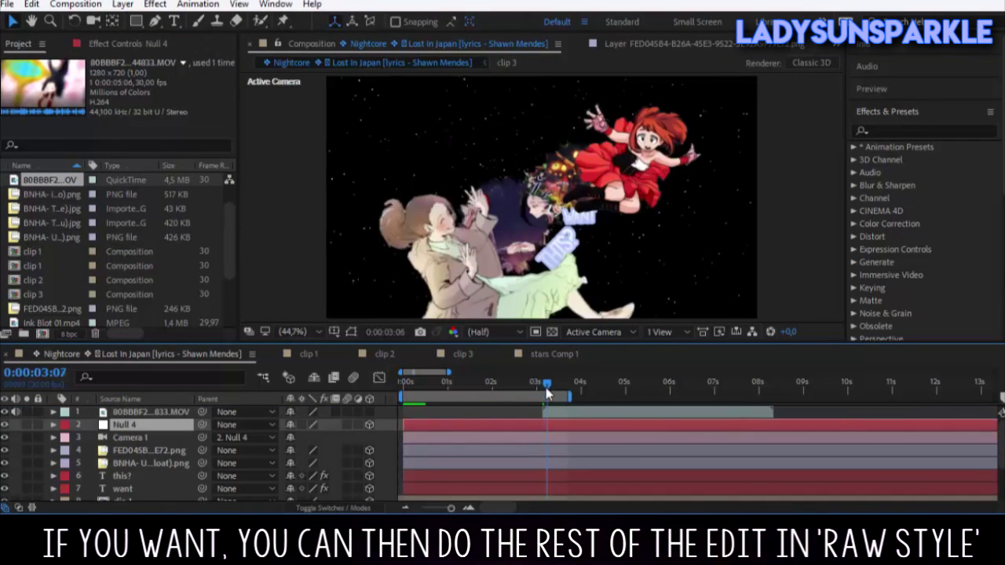
click(145, 412)
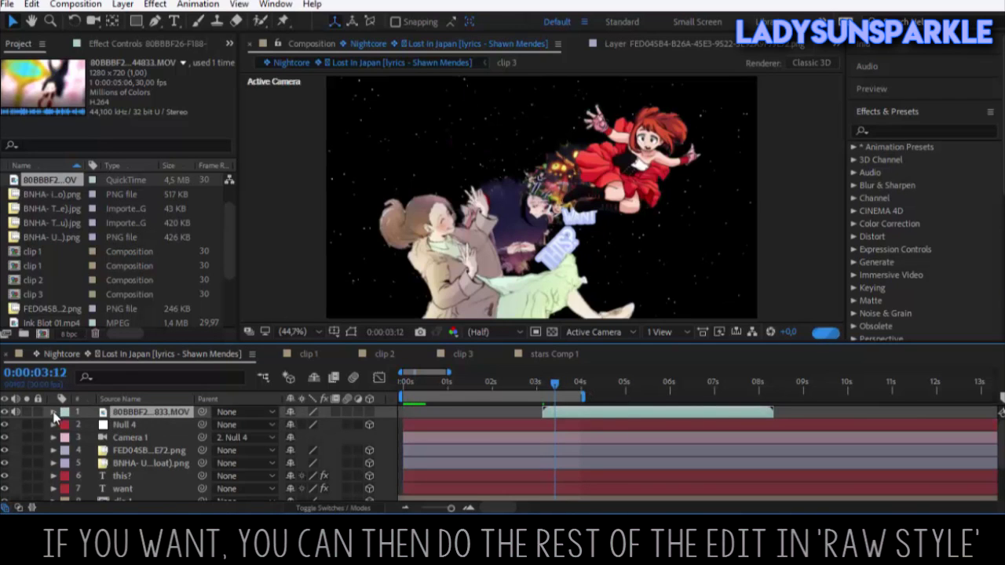
At the clip's first frame 0:00:03:04, keyframe Rotation and spin it to 232°.
click(548, 396)
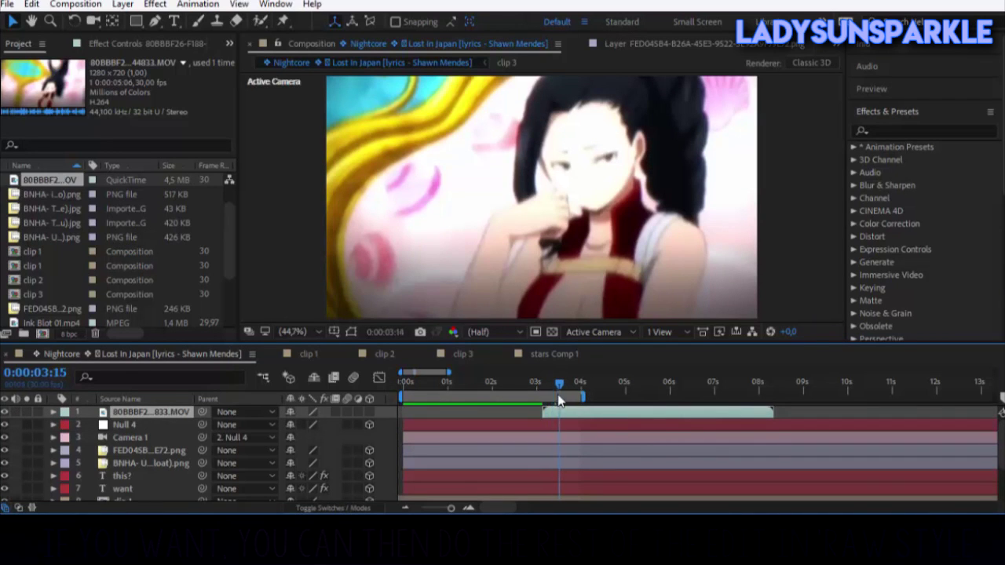
drag(558, 381, 579, 386)
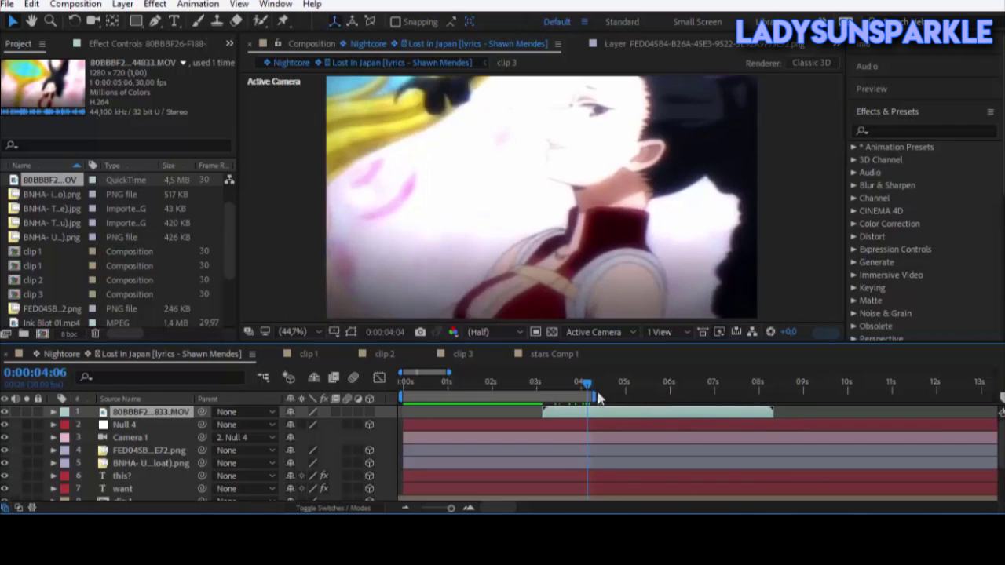
drag(585, 390, 541, 421)
key(Page_Up)
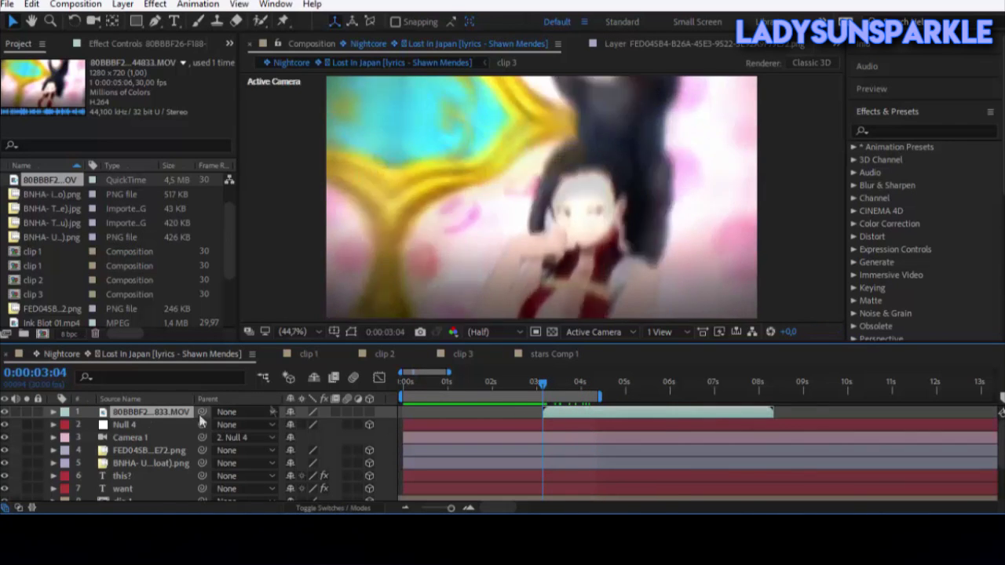
key(r)
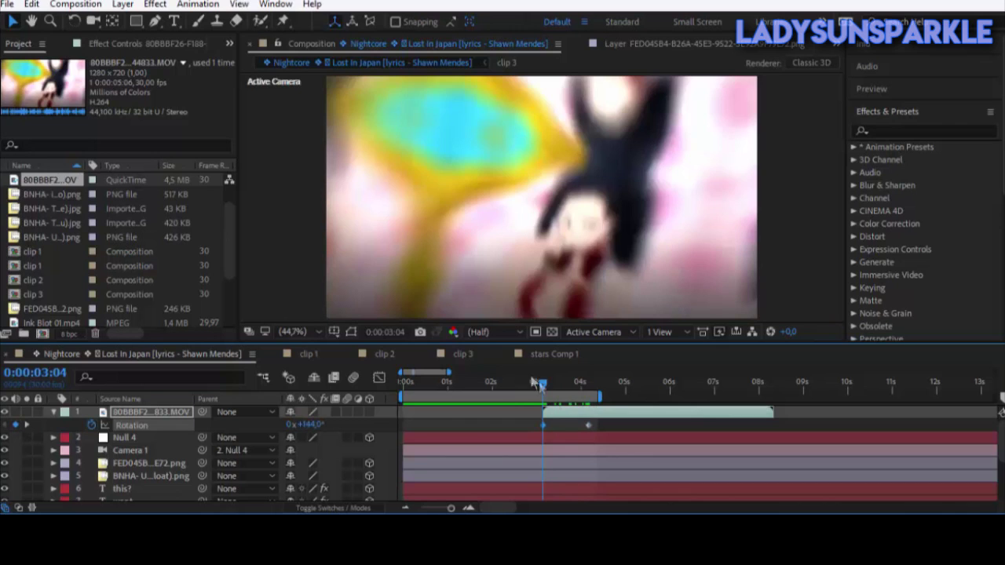
click(542, 386)
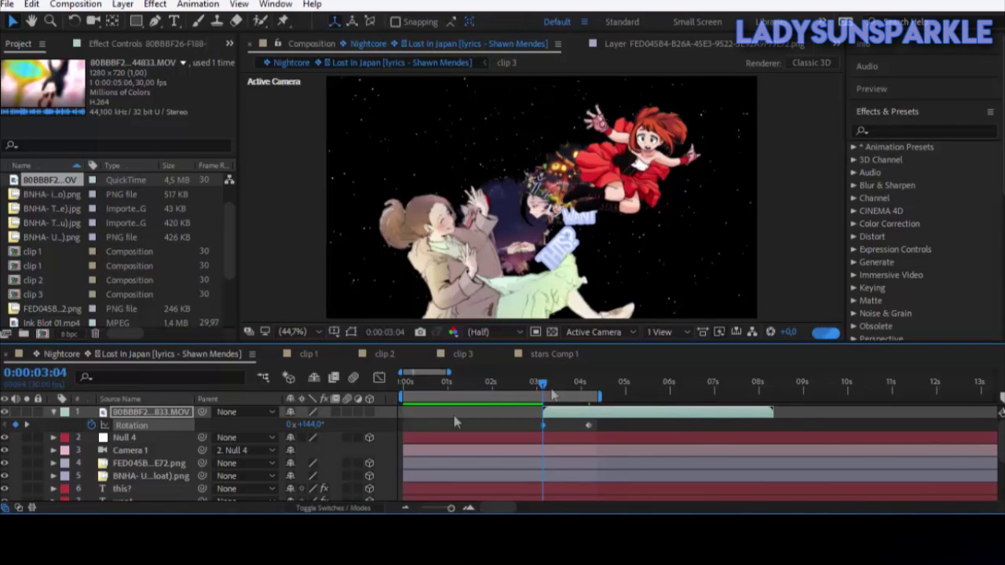
drag(298, 427, 397, 425)
click(865, 132)
Apply Motion Tile to the transition clip and select its Rotation keyframes for easing.
text(mot)
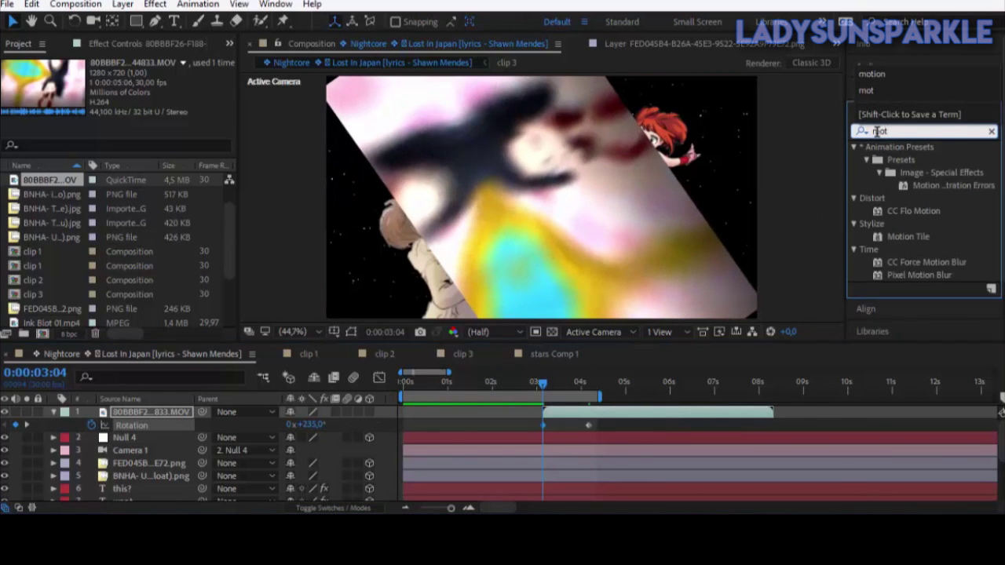
drag(907, 236, 704, 412)
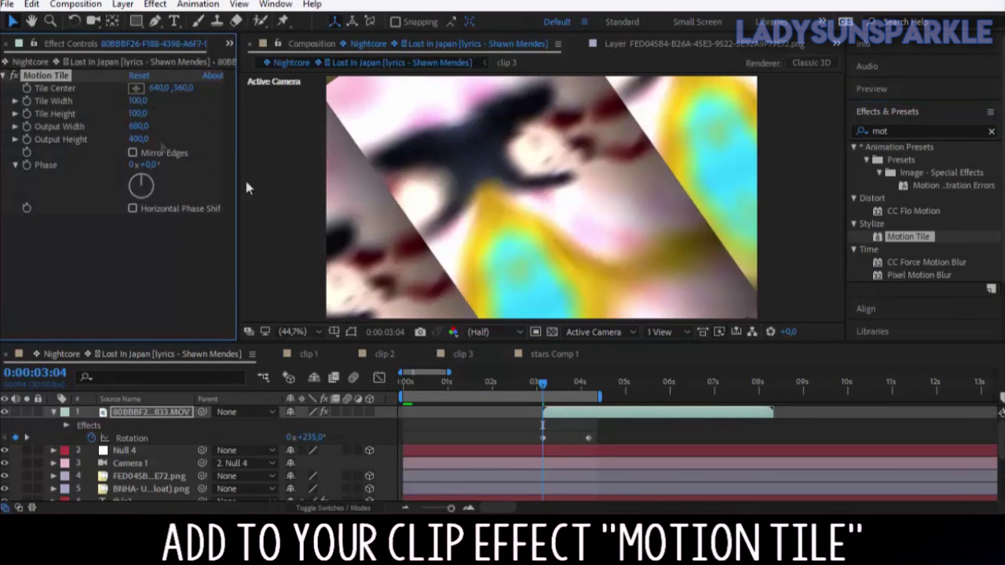
click(589, 438)
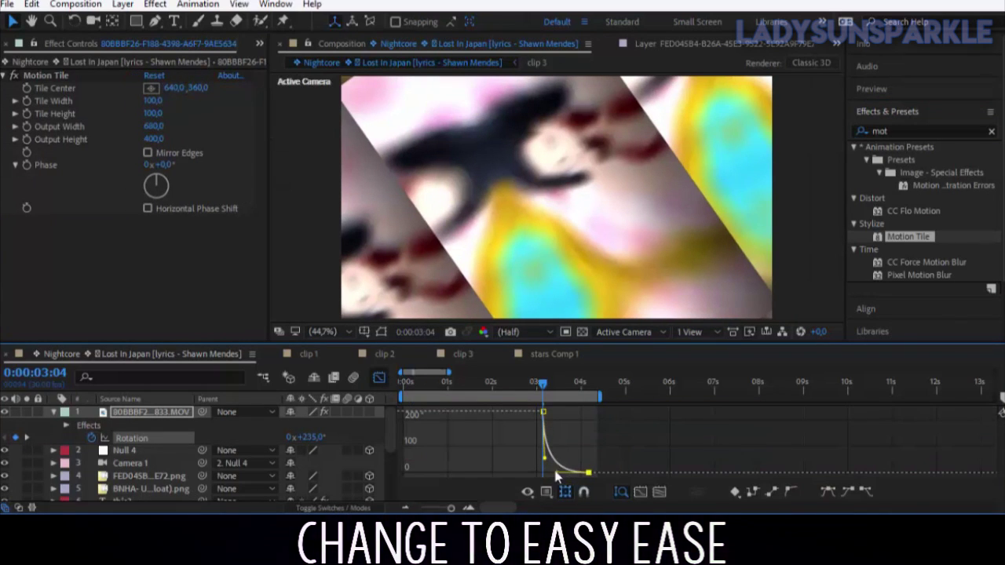
click(535, 383)
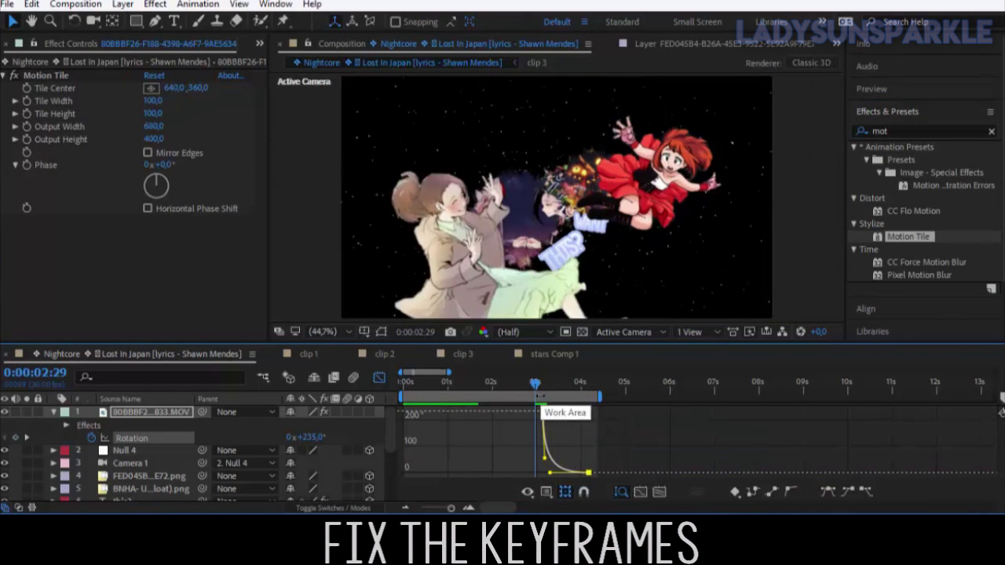